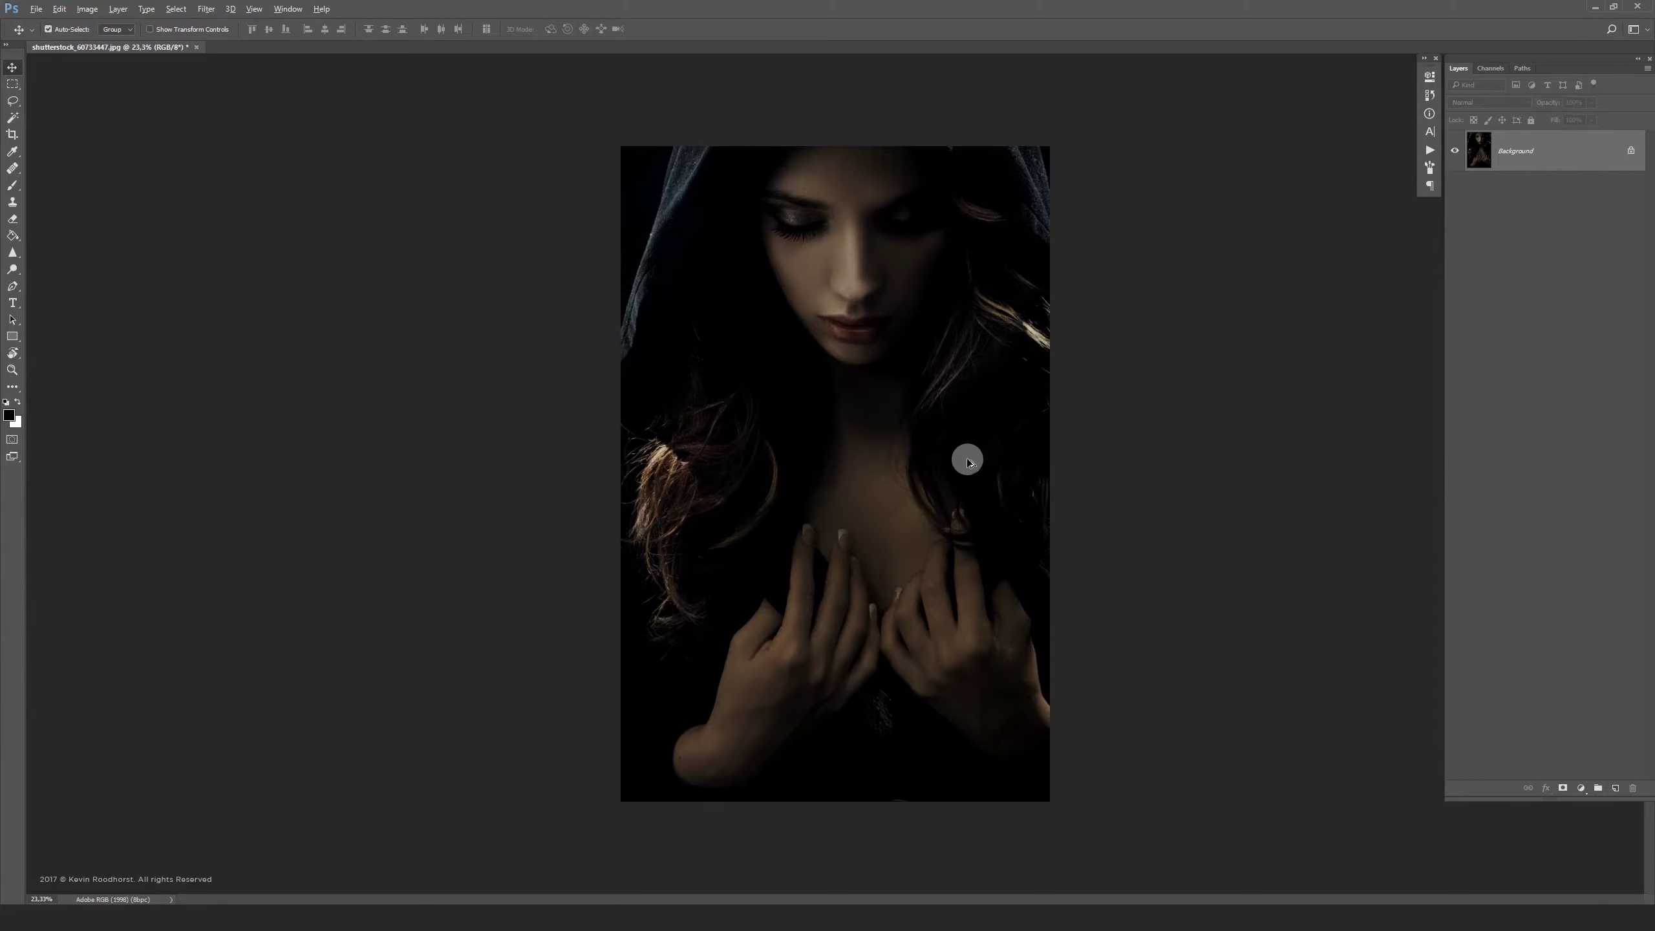
Step: Add a blank Layer 1 above the Background and begin choosing a foreground colour
{"action": "key", "text": "ctrl+shift+n"}
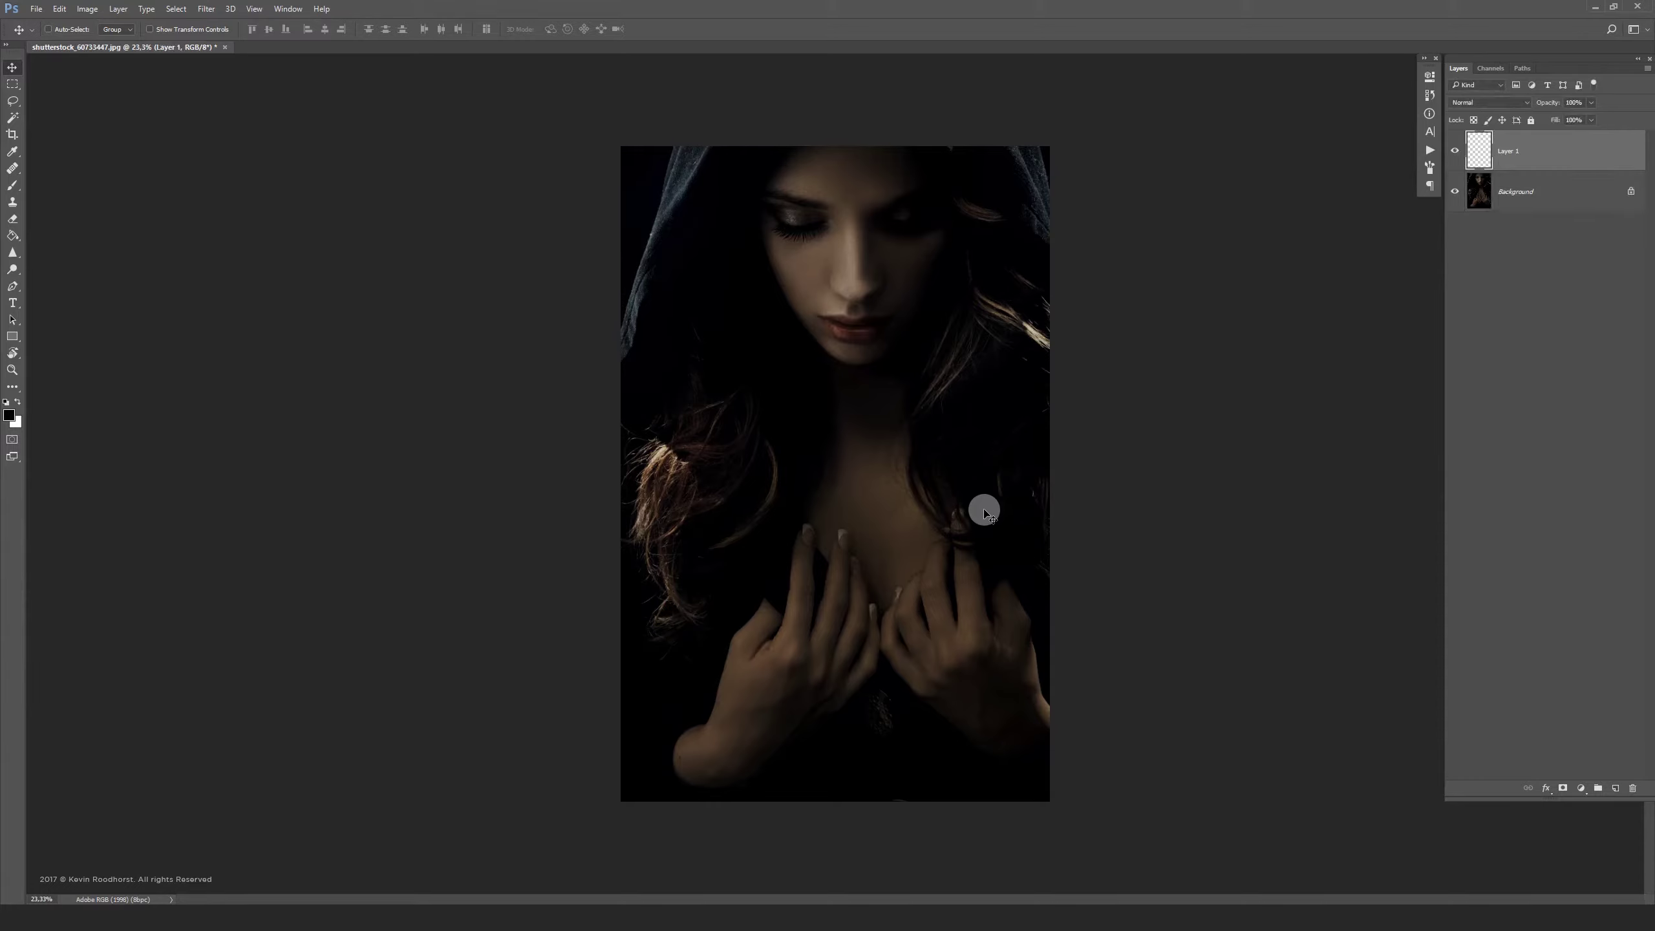
{"action": "left_click", "coordinate": [11, 414]}
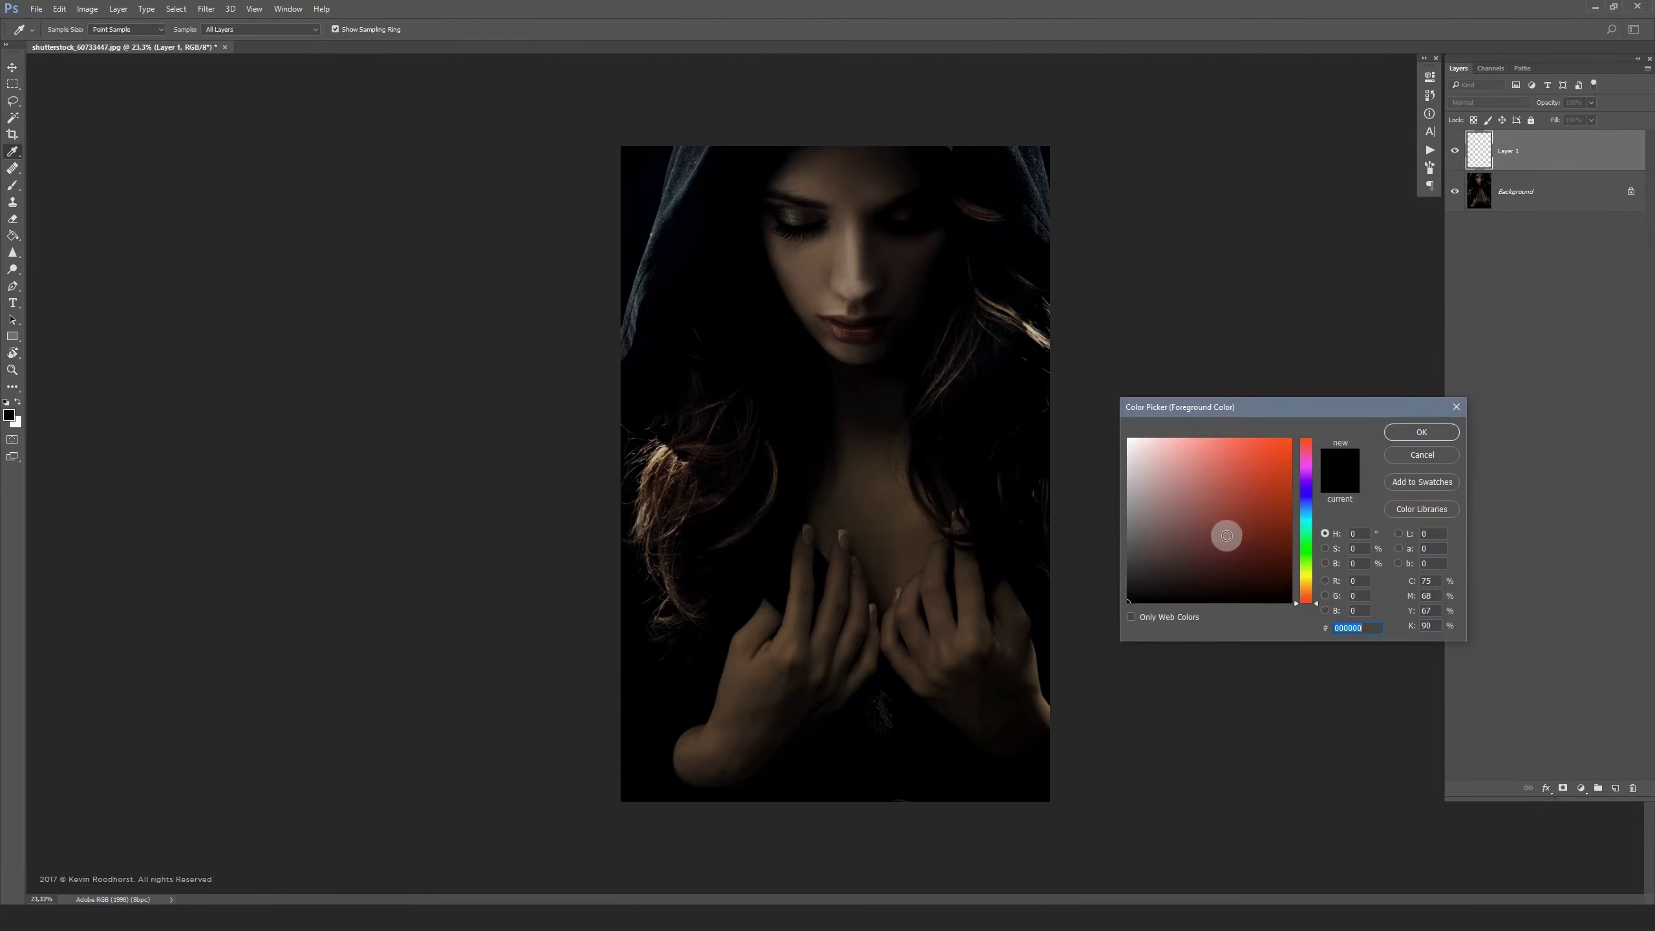
{"action": "type", "text": "808080"}
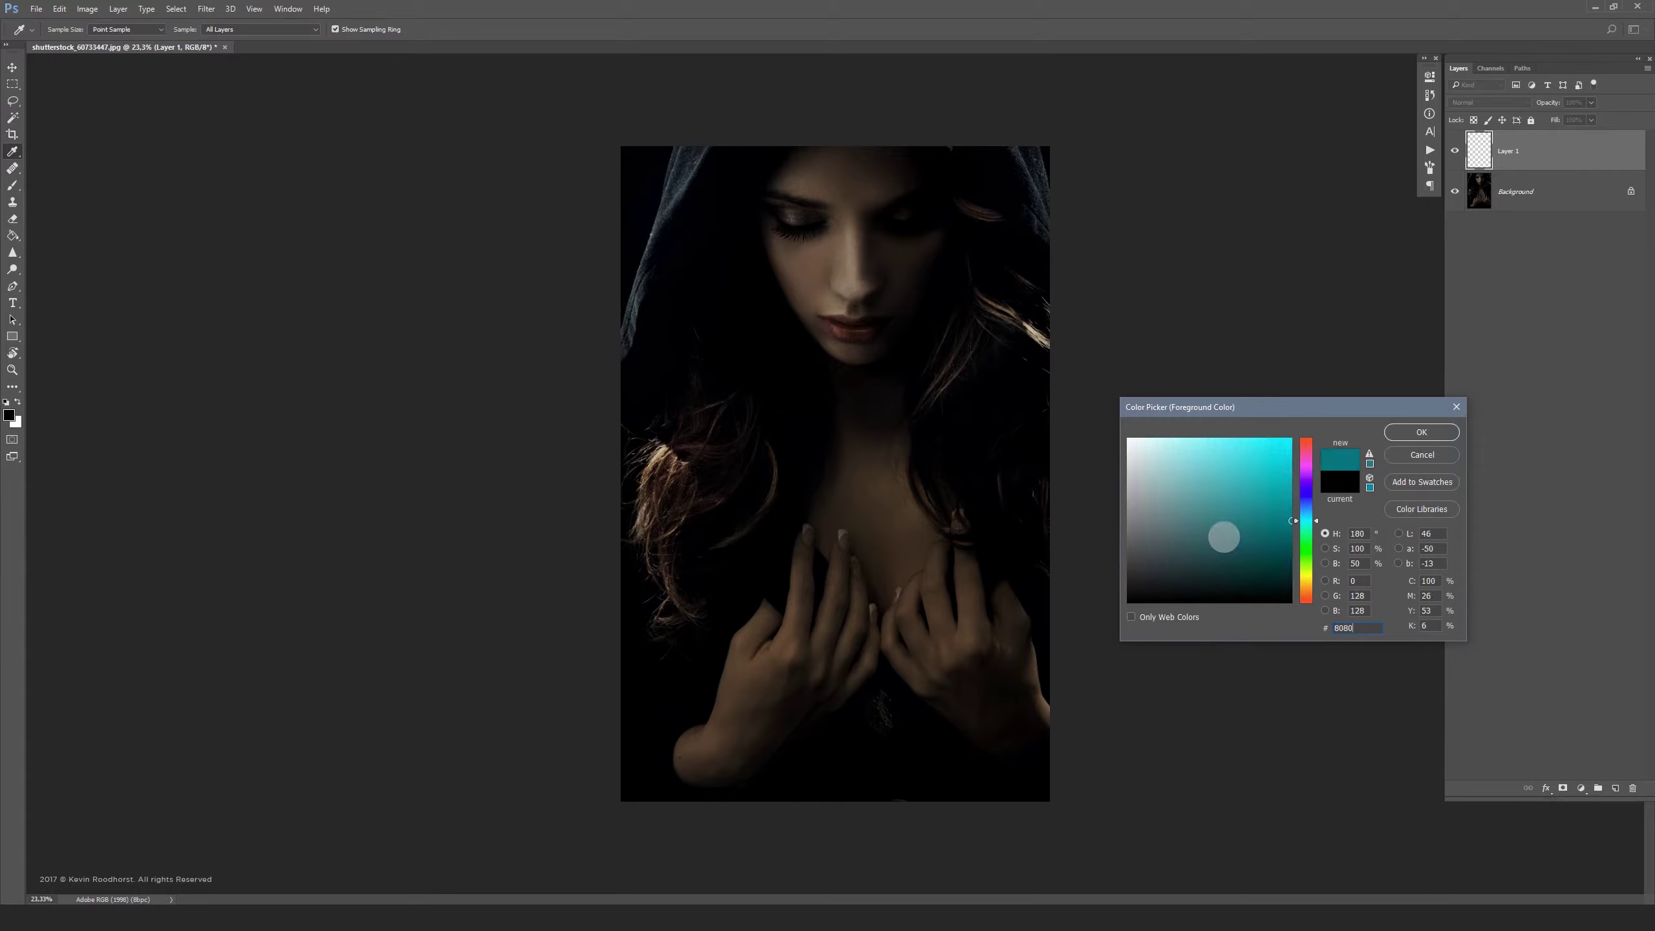
Step: Confirm mid-grey 808080 as the foreground colour in the Color Picker
{"action": "left_click", "coordinate": [1414, 436]}
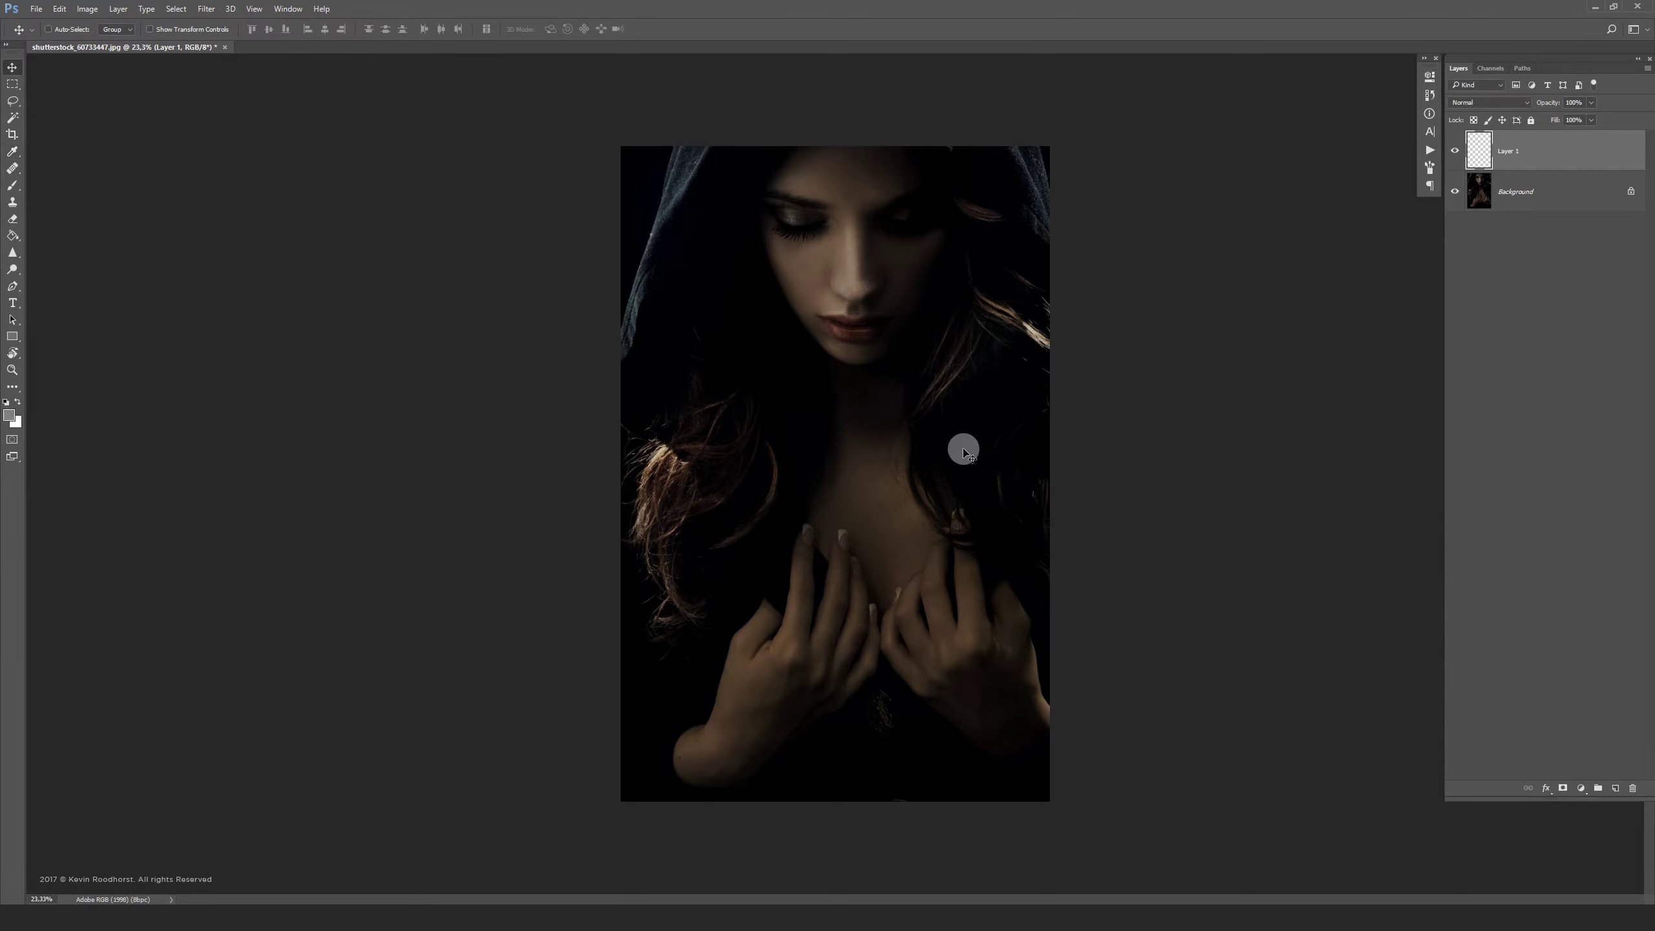
Step: Fill Layer 1 with solid mid-grey using the Paint Bucket
{"action": "key", "text": "l"}
{"action": "key", "text": "g"}
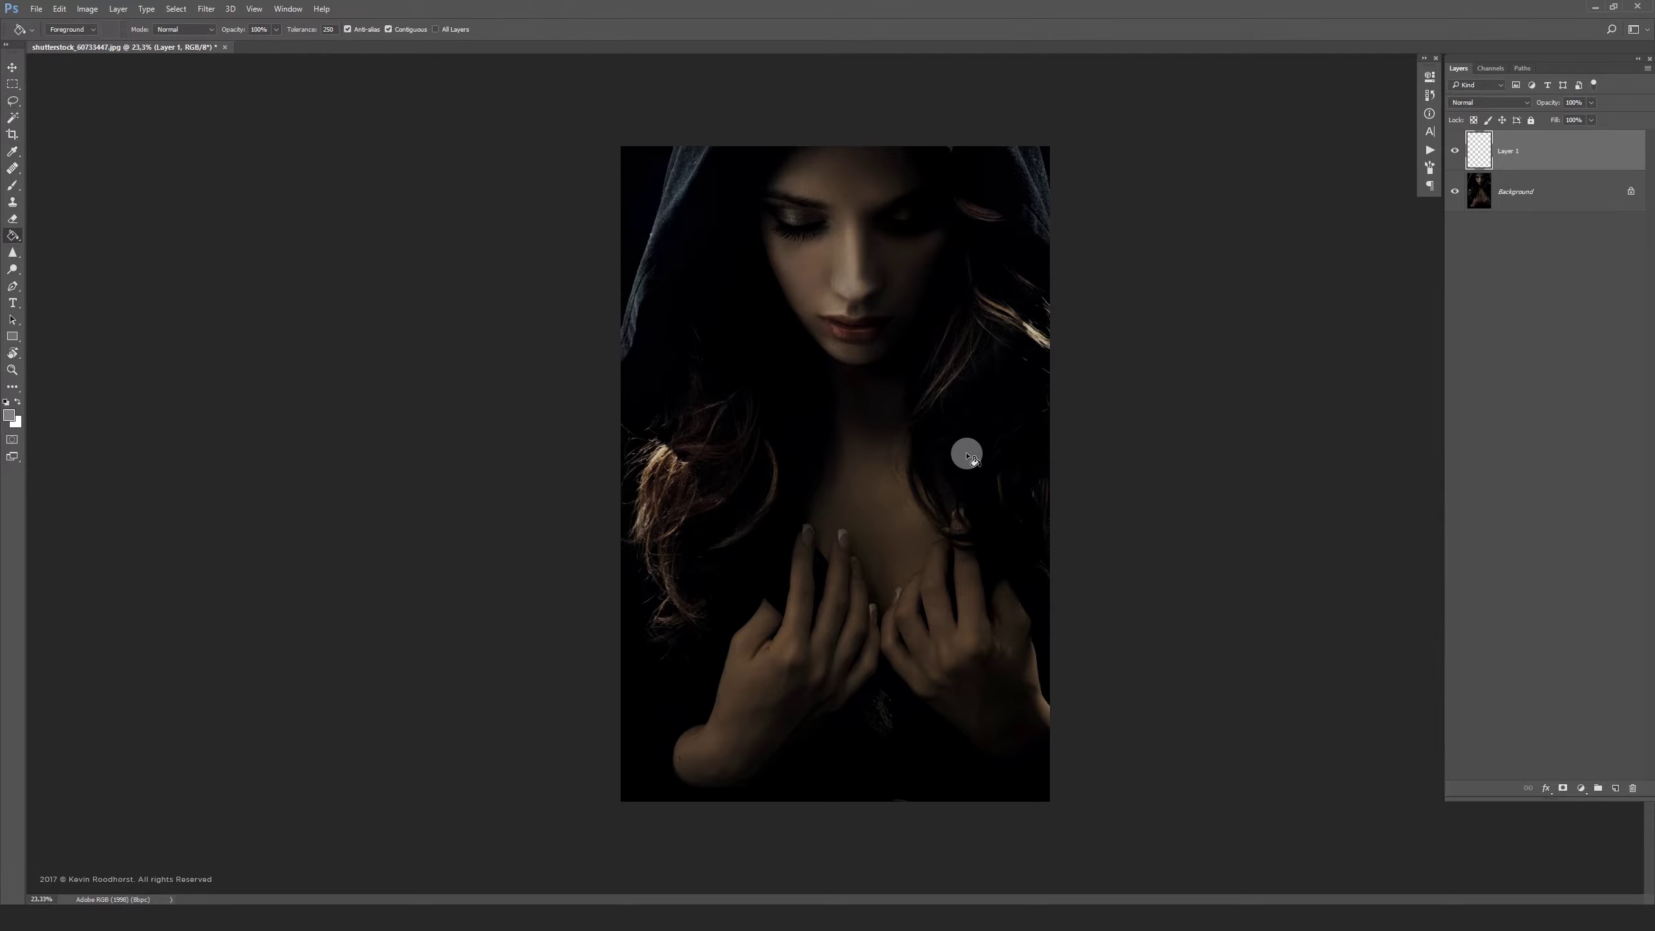
{"action": "left_click", "coordinate": [968, 456]}
{"action": "key", "text": "v"}
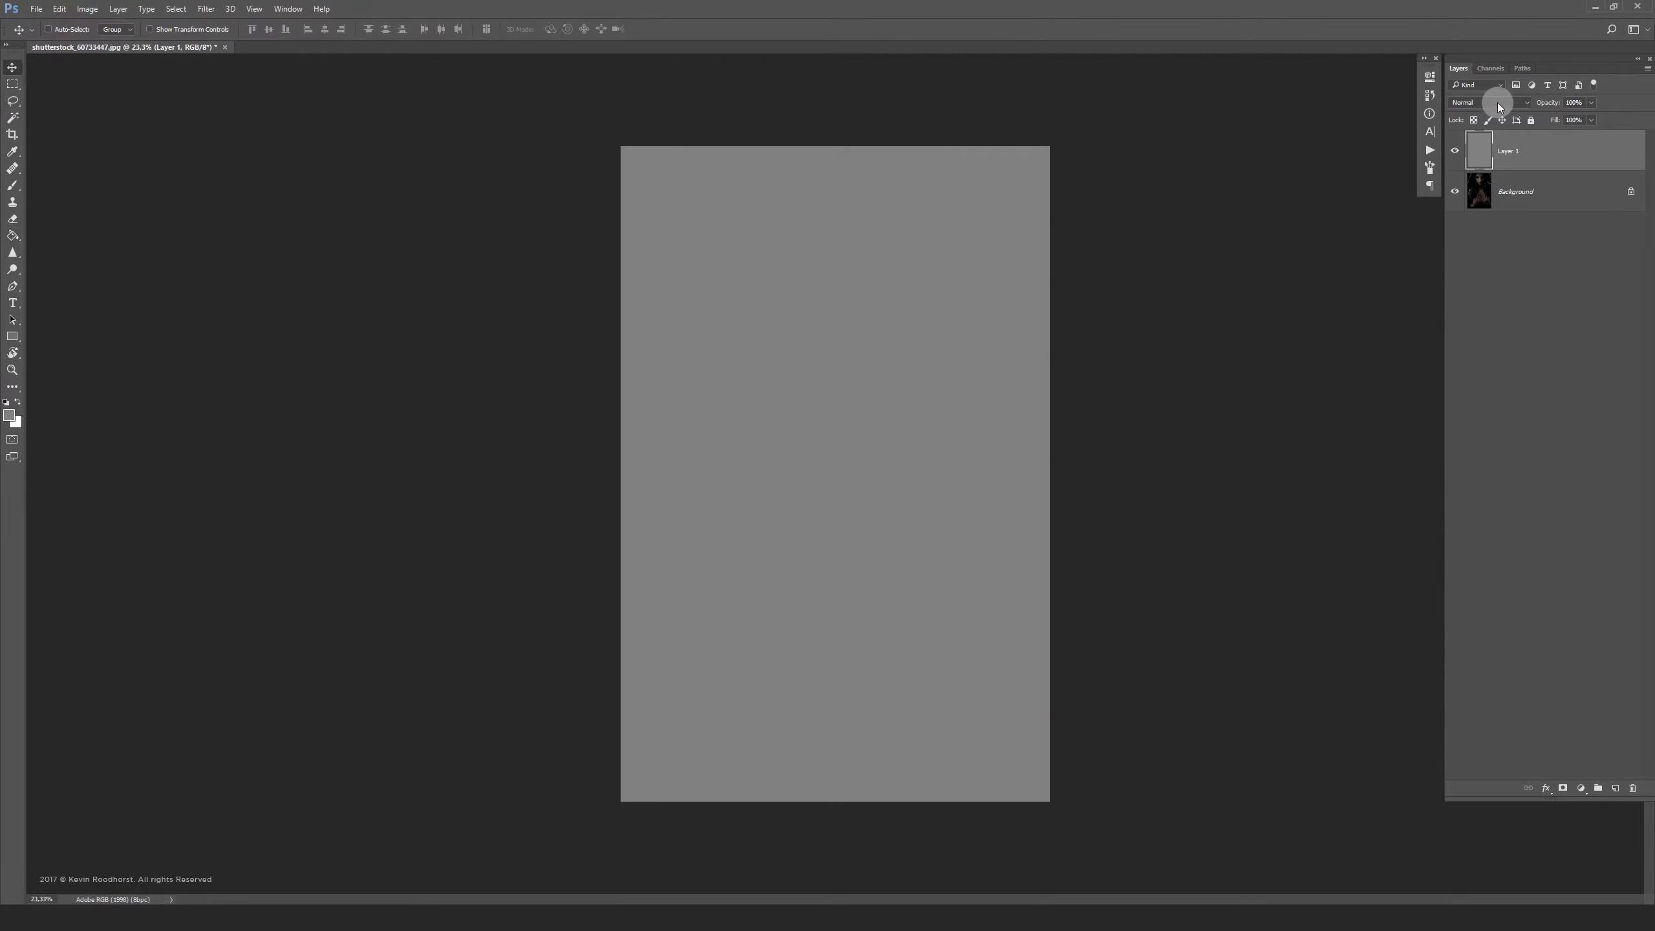
Step: Set Layer 1's blend mode to Overlay
{"action": "left_click", "coordinate": [1497, 102]}
{"action": "left_click", "coordinate": [1472, 228]}
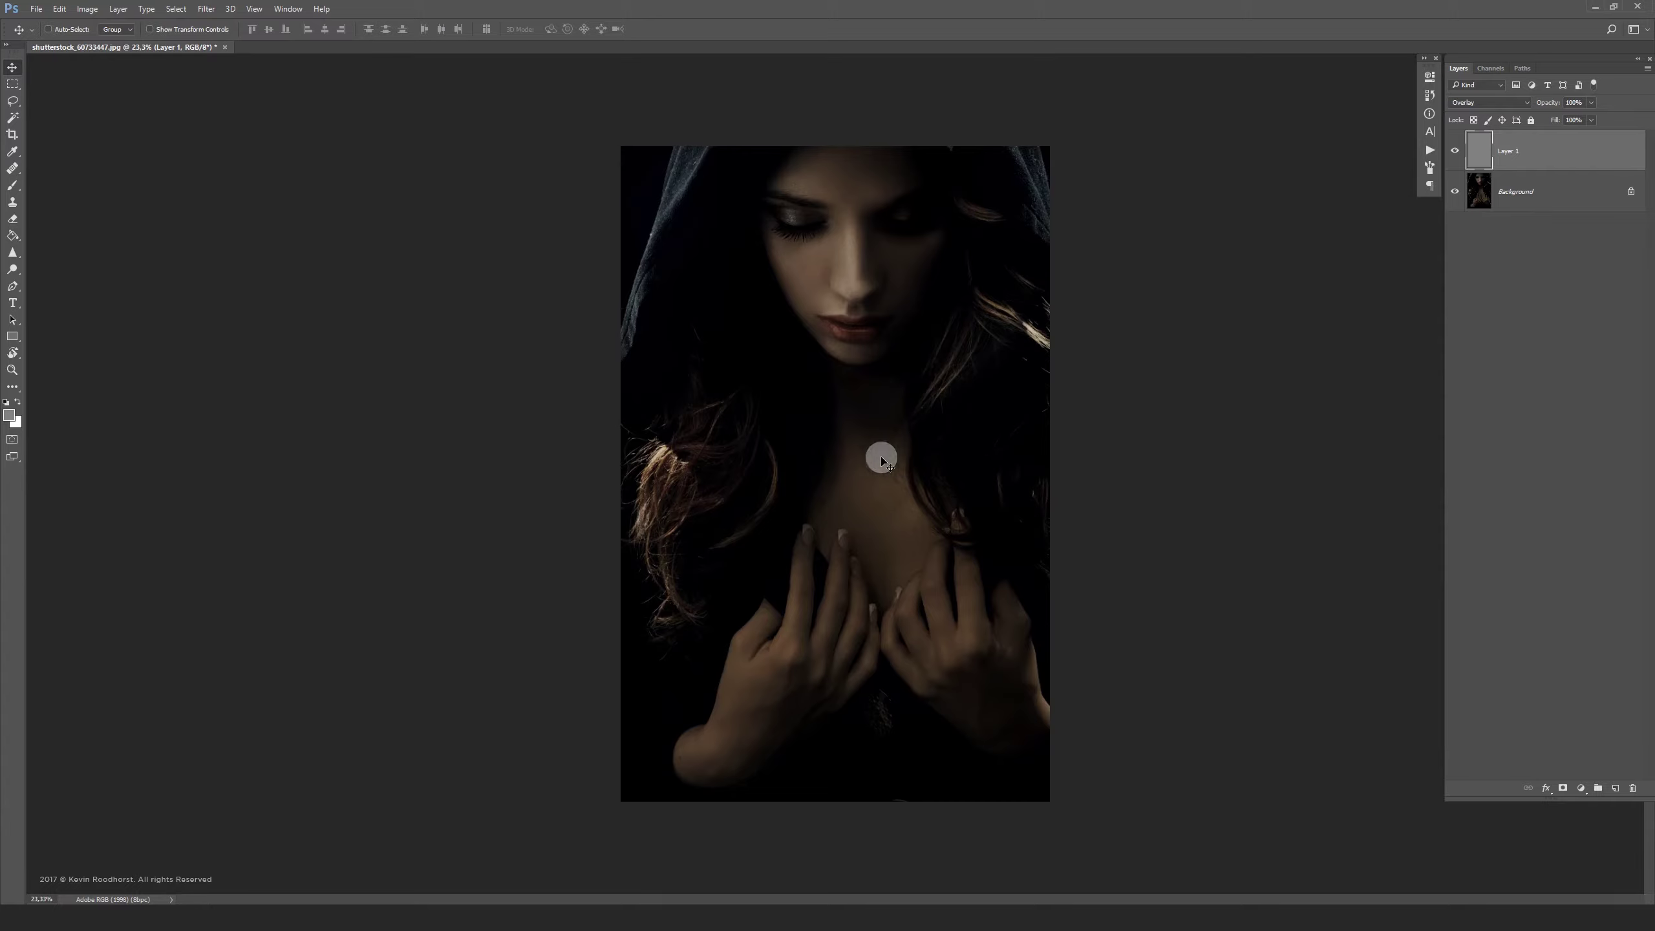
{"action": "left_click", "coordinate": [13, 187]}
Step: Reset colours to black and white and enable pen-pressure opacity in Brush Settings
{"action": "left_click", "coordinate": [11, 407]}
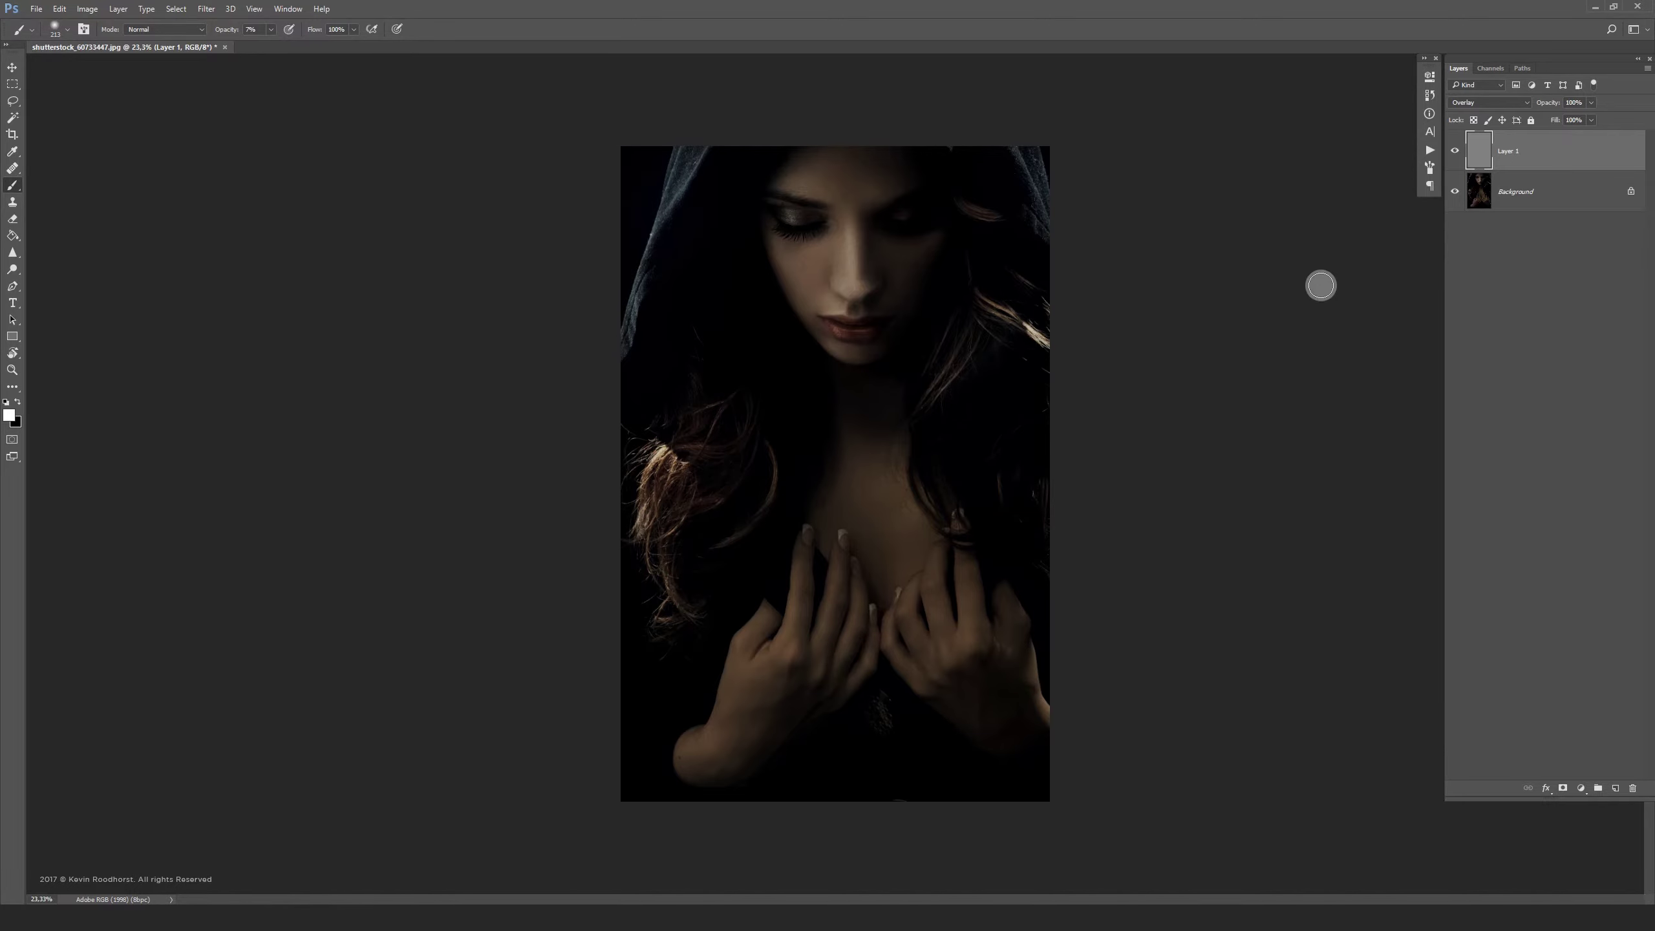
{"action": "left_click", "coordinate": [1428, 170]}
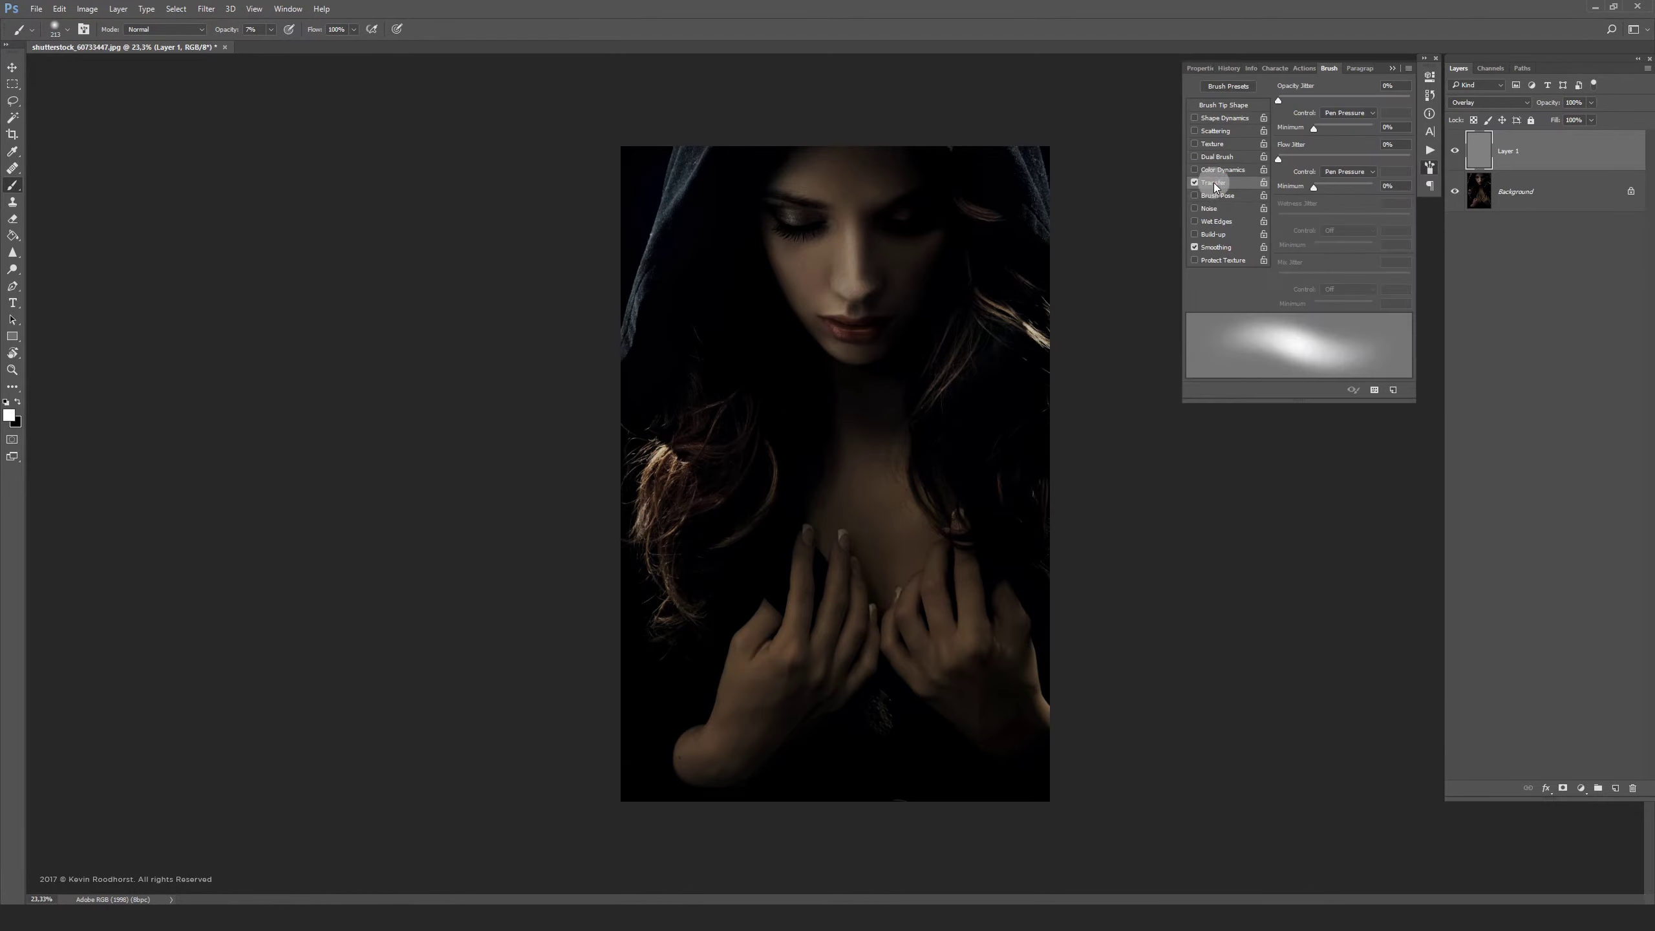
{"action": "left_click", "coordinate": [1392, 69]}
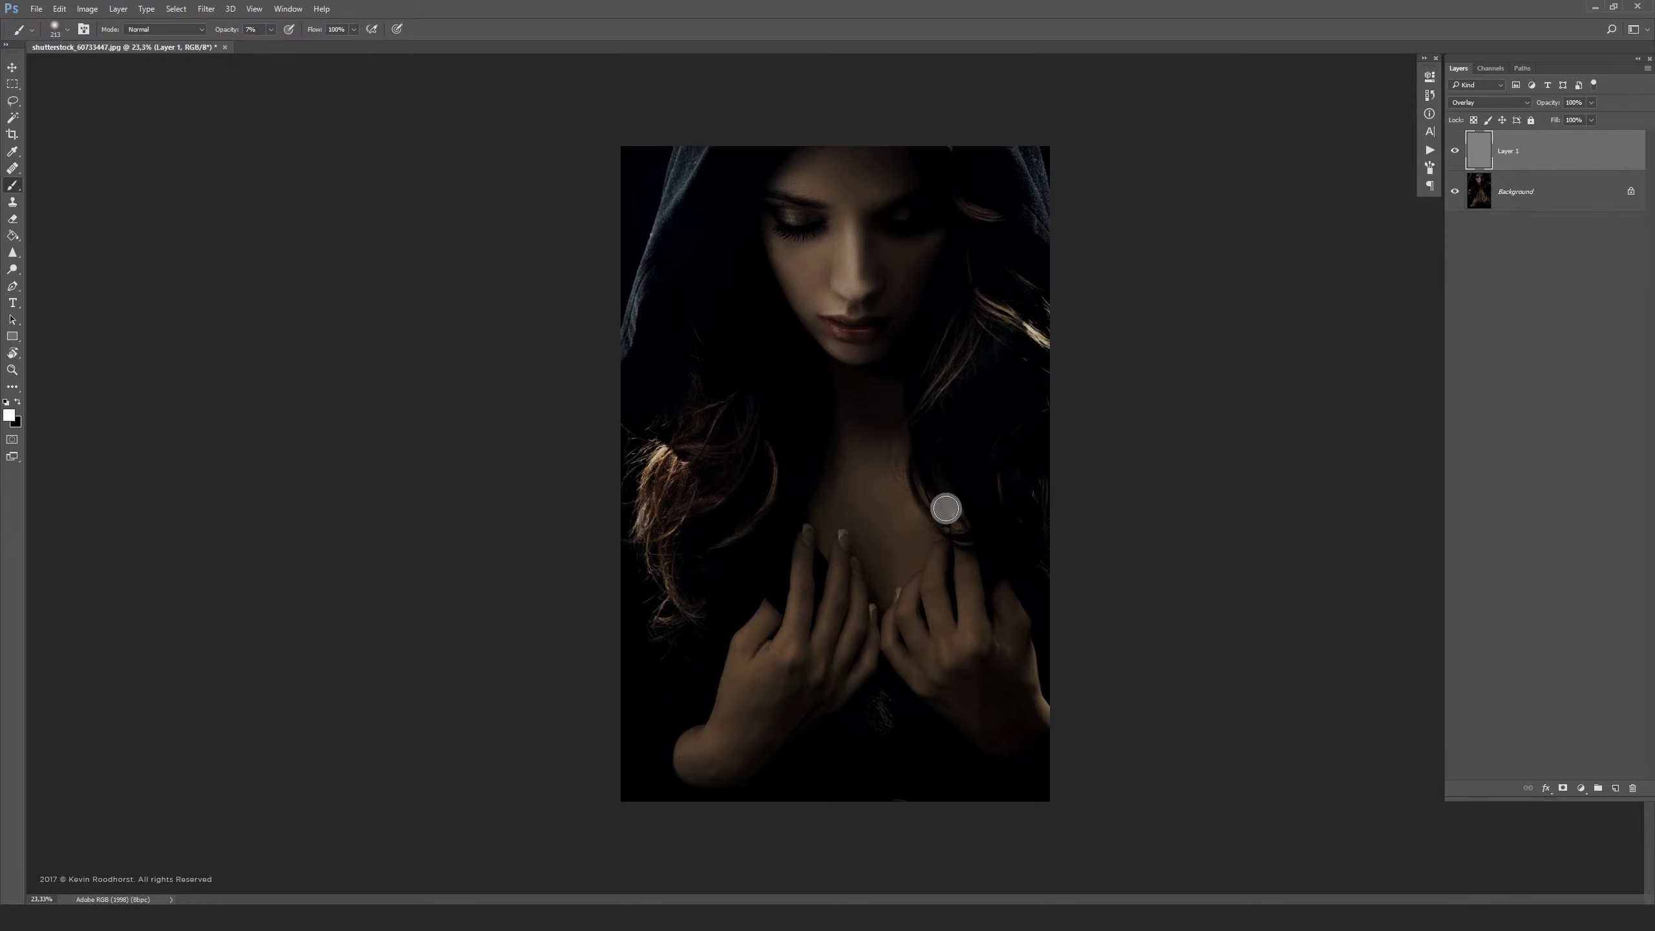
{"action": "scroll", "coordinate": [934, 709], "scroll_direction": "up", "scroll_amount": 5}
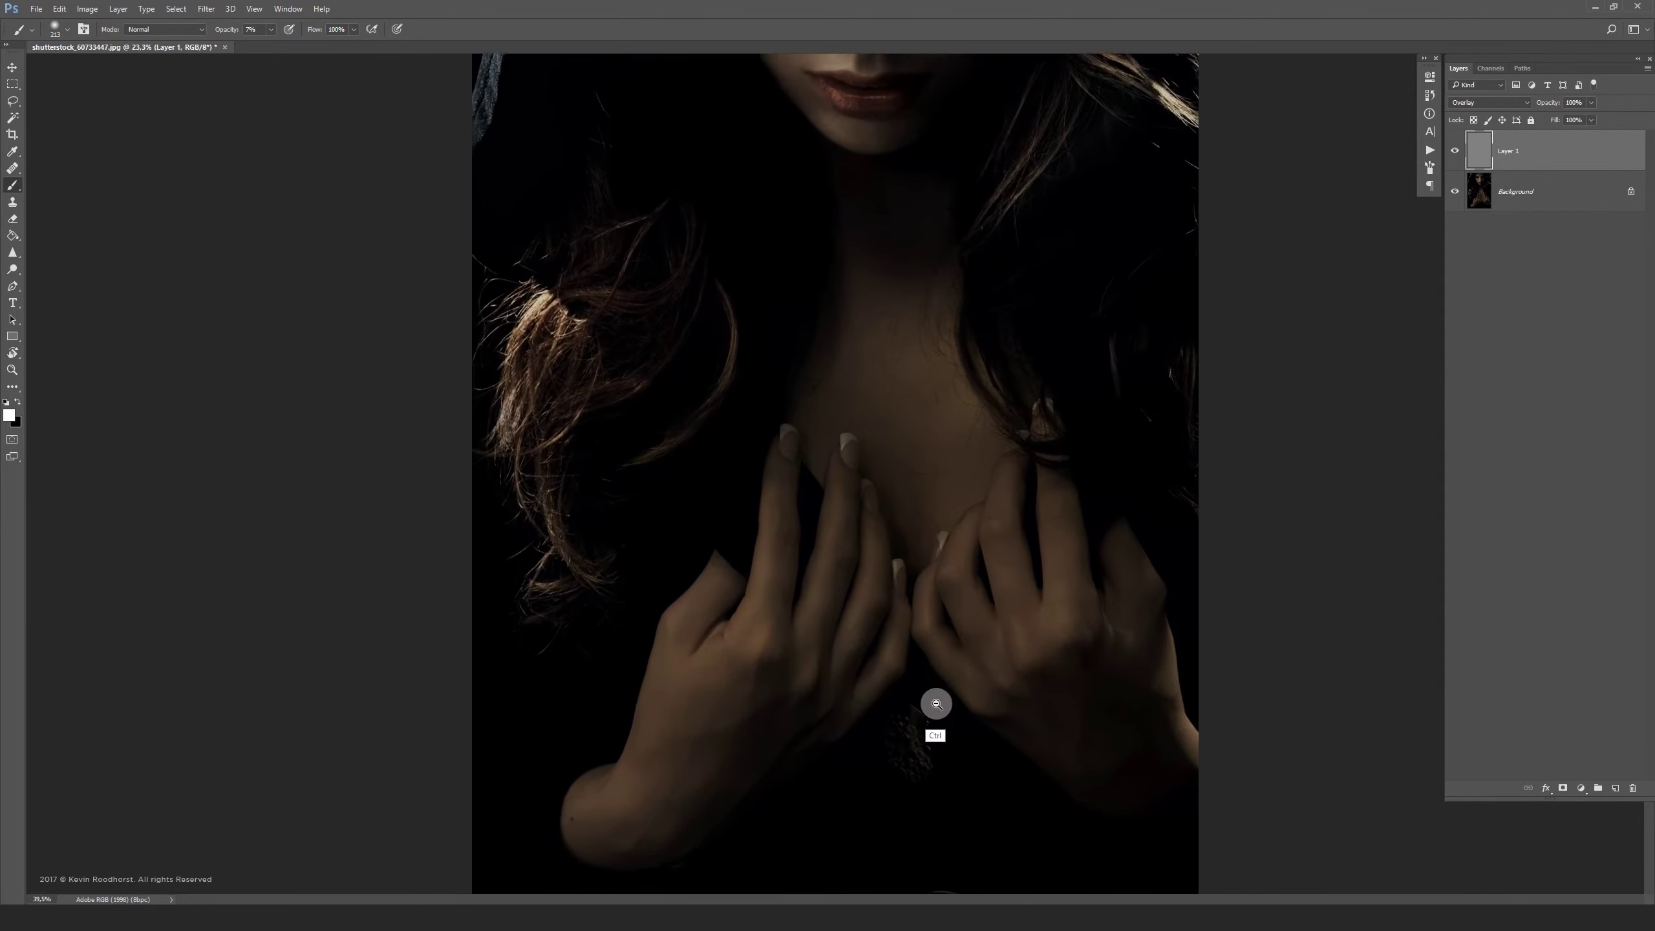
{"action": "scroll", "coordinate": [933, 705], "scroll_direction": "up", "scroll_amount": 4}
{"action": "scroll", "coordinate": [944, 717], "scroll_direction": "up", "scroll_amount": 2}
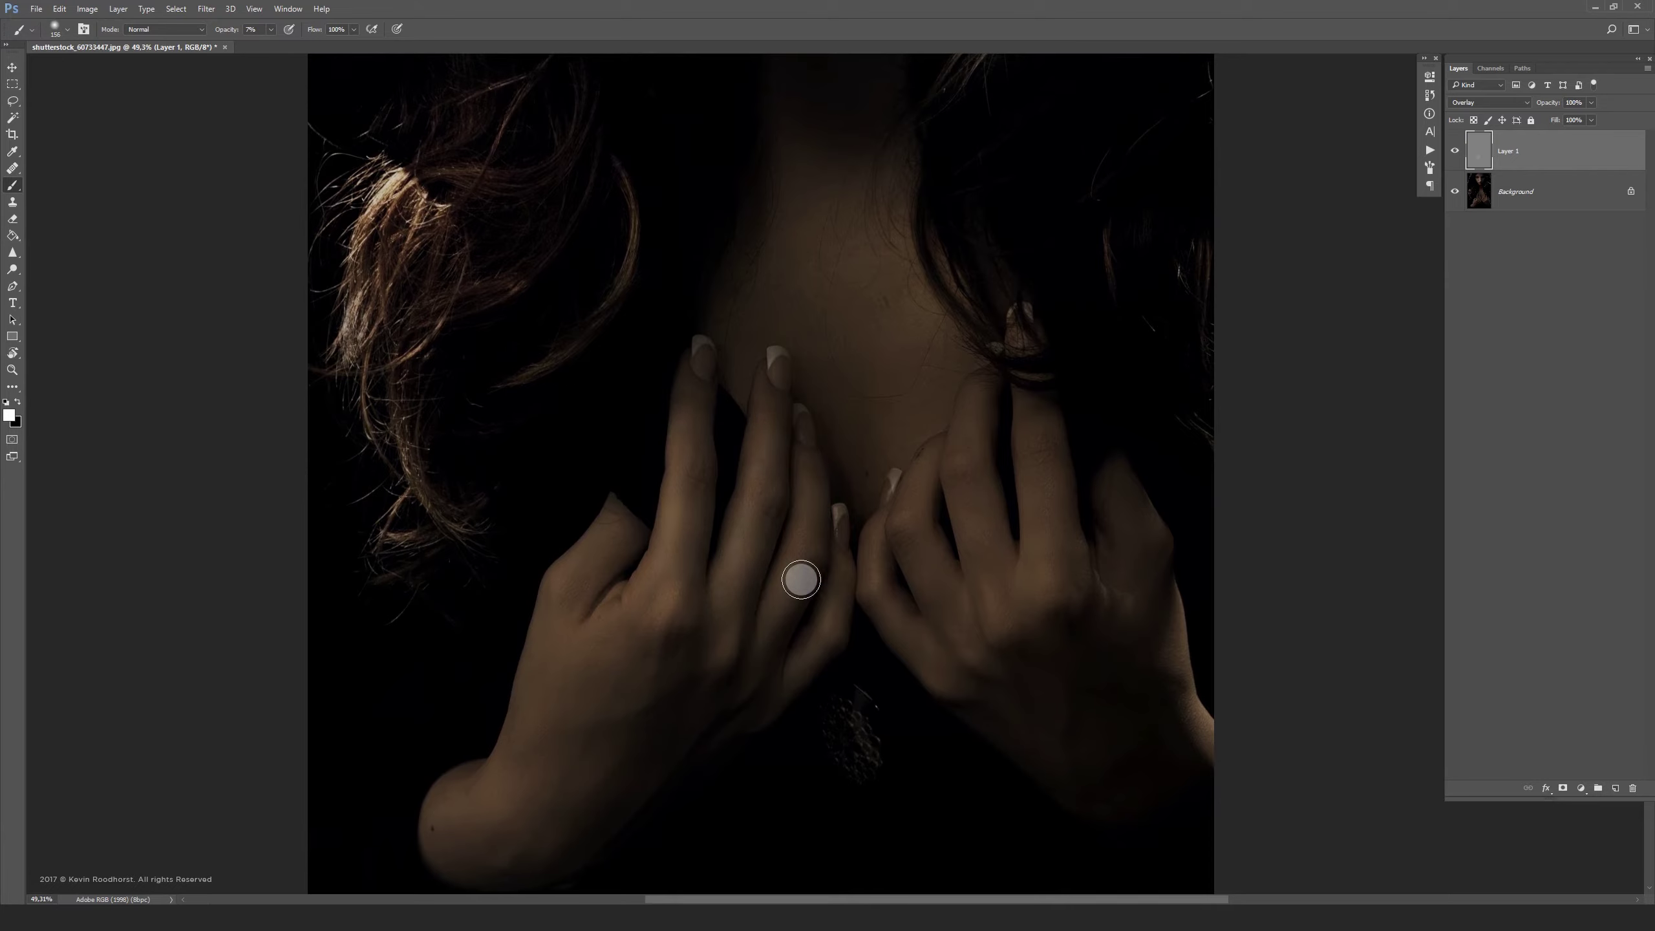
Step: Paint soft white over the chest, hands and eyes-to-lips area, starting at about 306 px
{"action": "left_click_drag", "start_coordinate": [574, 709], "coordinate": [605, 719]}
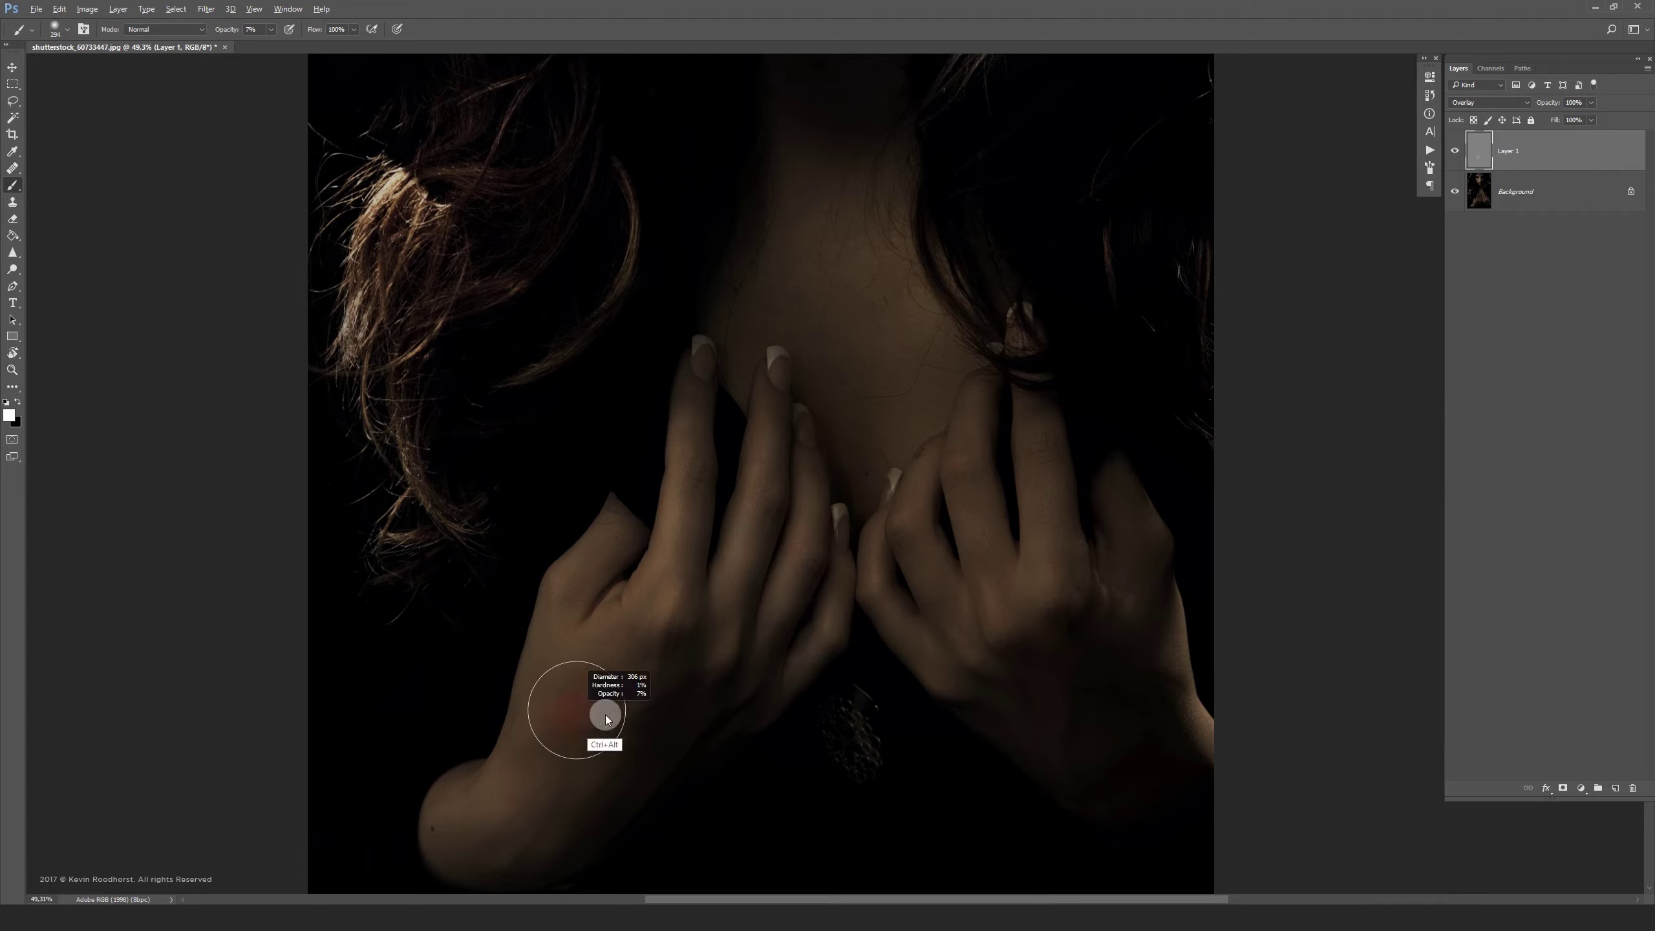
{"action": "left_click_drag", "start_coordinate": [863, 376], "coordinate": [848, 269]}
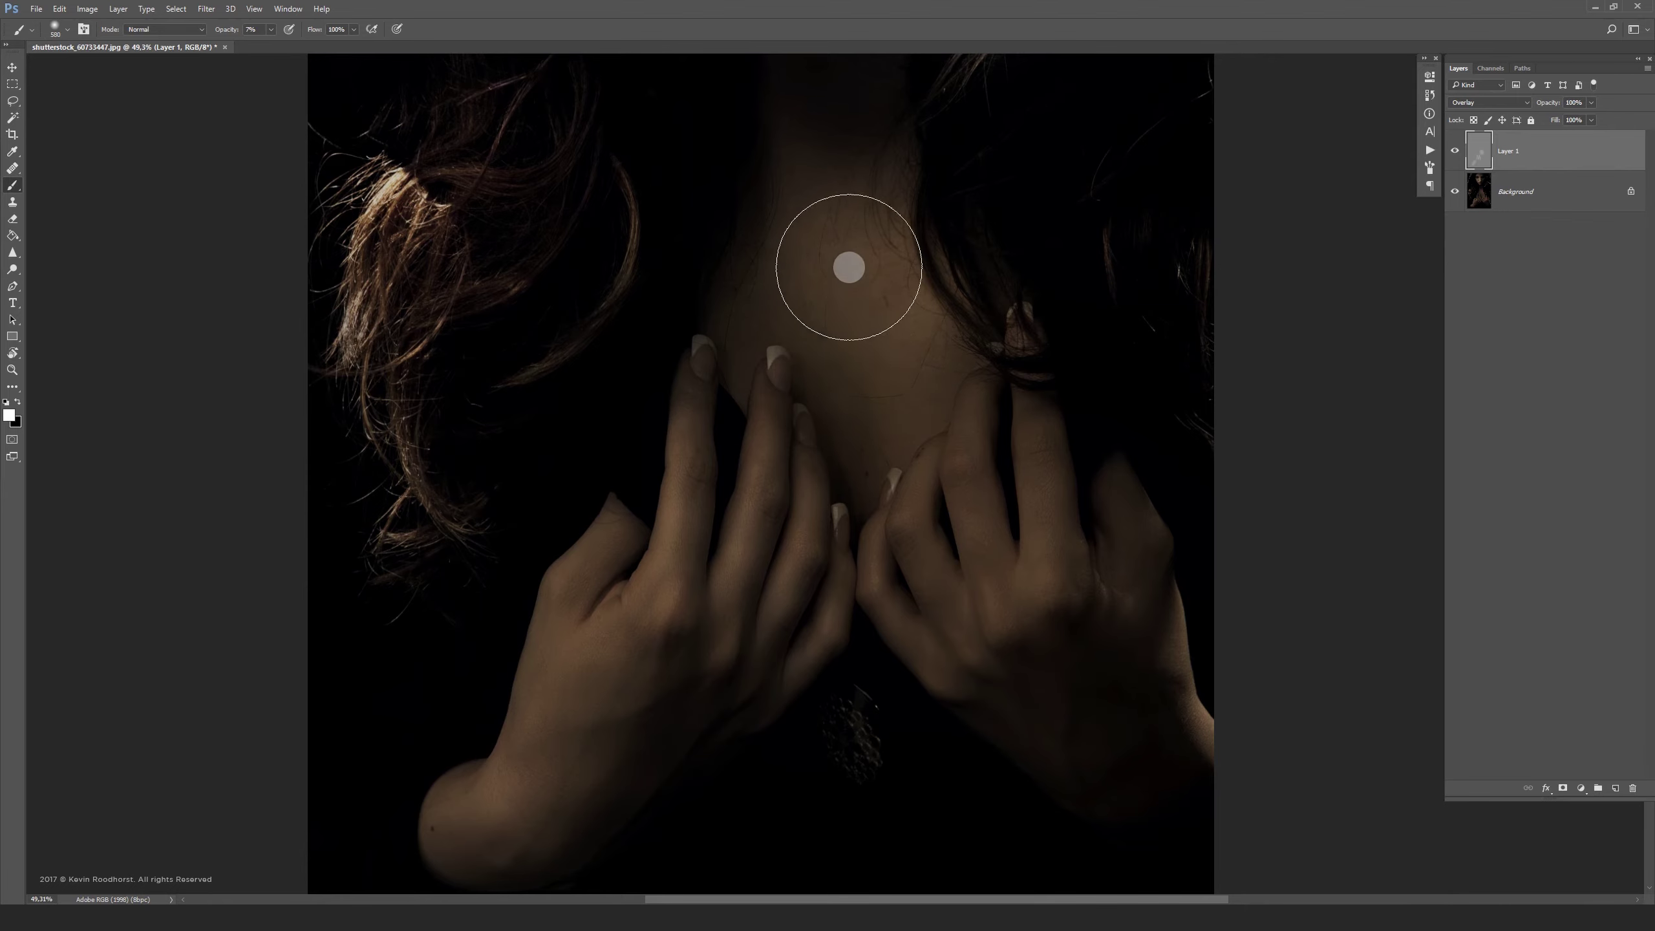
{"action": "mouse_move", "coordinate": [950, 561]}
{"action": "left_mouse_down"}
{"action": "mouse_move", "coordinate": [906, 559]}
{"action": "mouse_move", "coordinate": [951, 589]}
{"action": "mouse_move", "coordinate": [998, 674]}
{"action": "mouse_move", "coordinate": [964, 518]}
{"action": "left_mouse_up"}
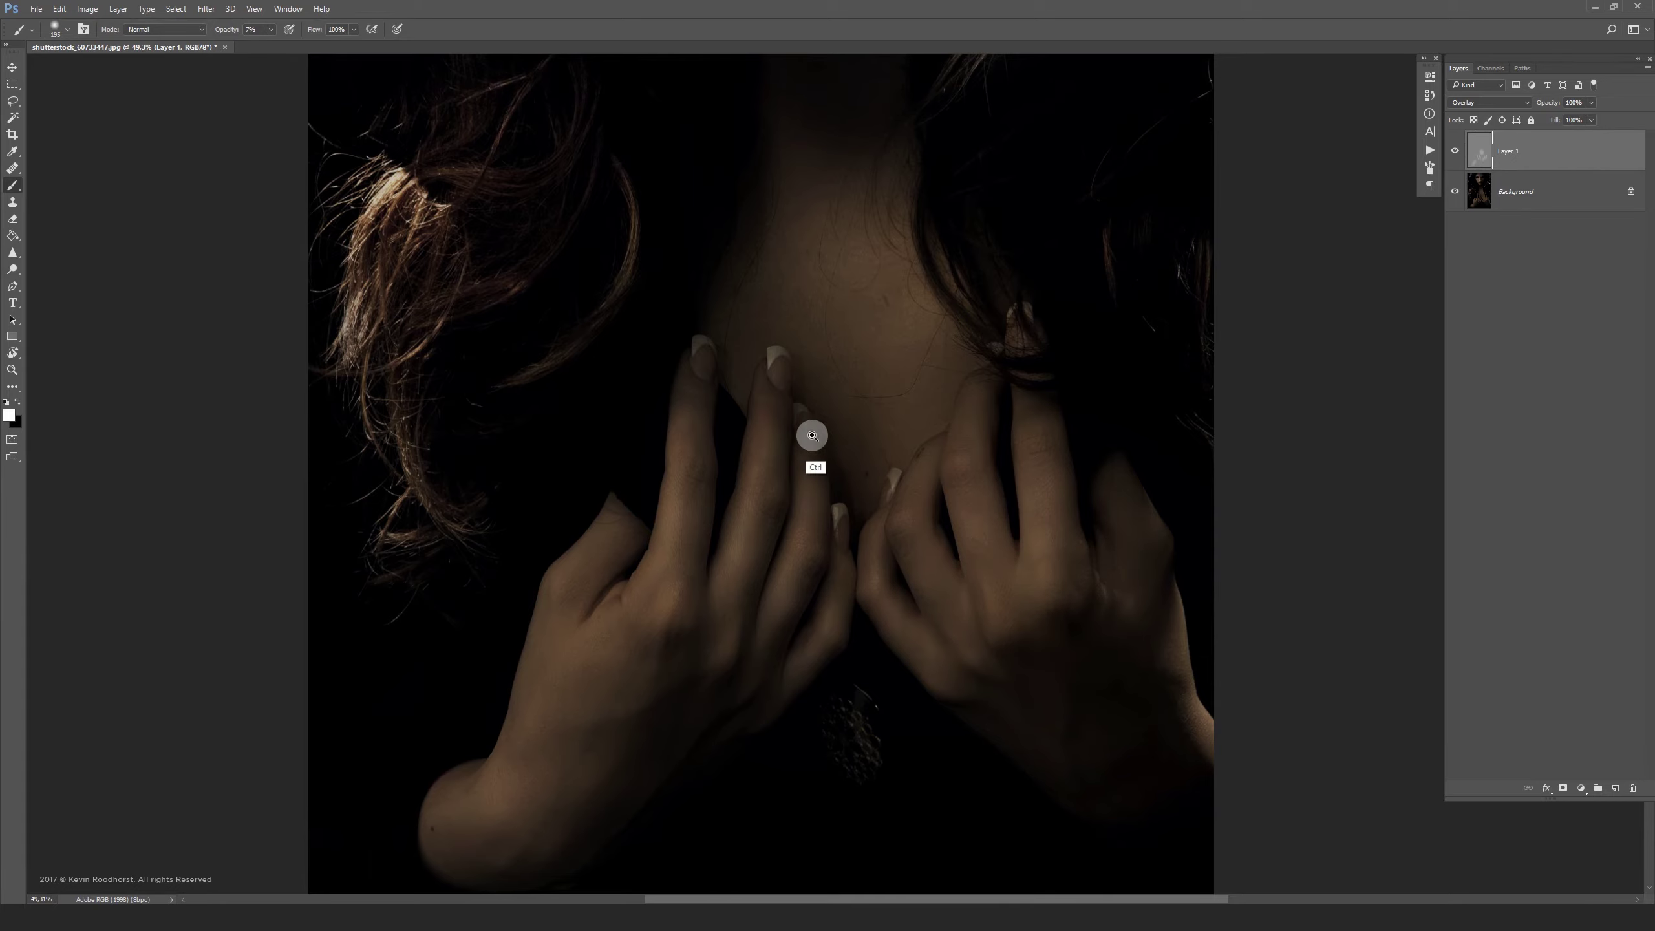
{"action": "scroll", "coordinate": [817, 448], "scroll_direction": "down", "scroll_amount": 3}
{"action": "left_click_drag", "start_coordinate": [828, 634], "coordinate": [833, 728]}
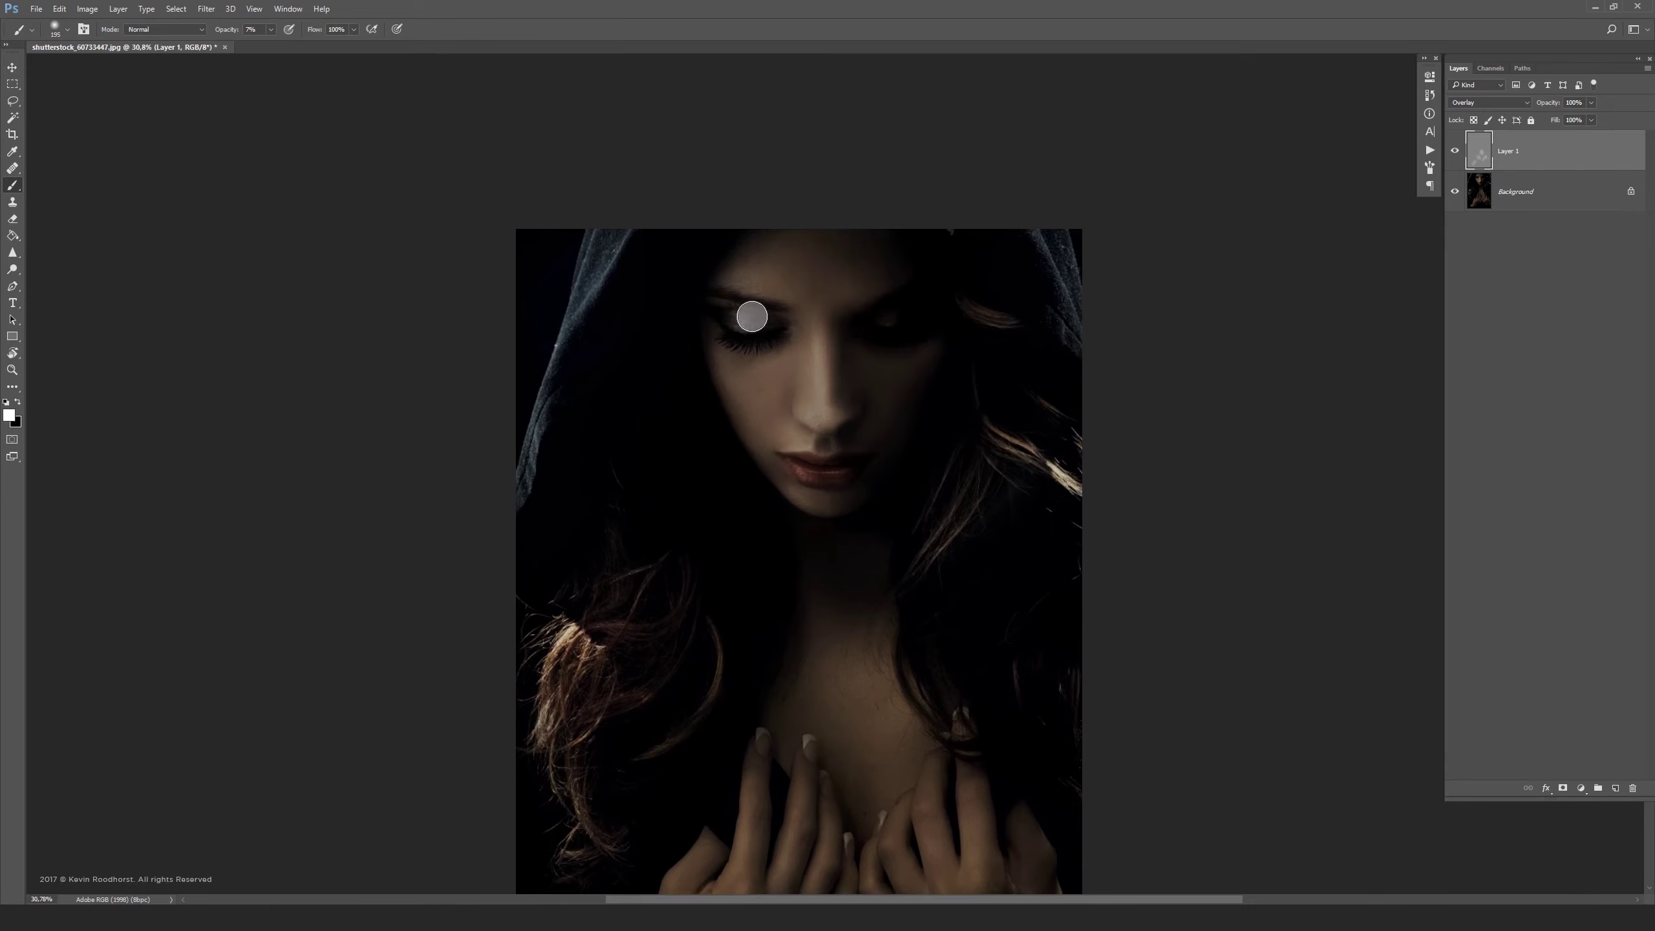
{"action": "left_click_drag", "start_coordinate": [796, 340], "coordinate": [827, 476]}
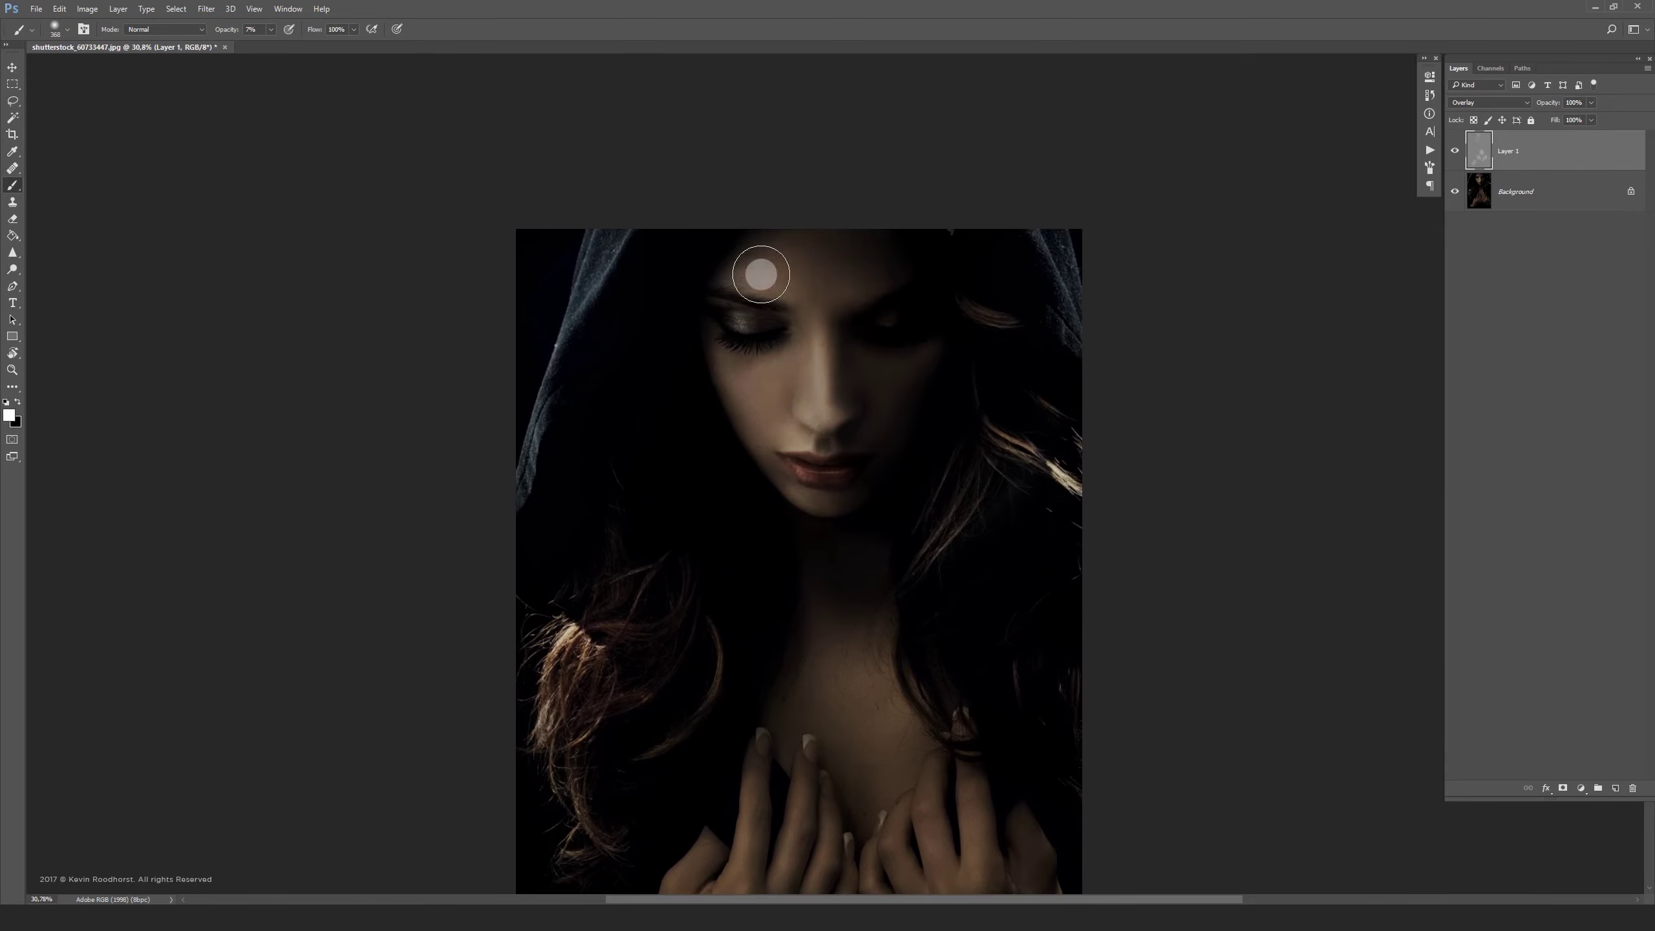
{"action": "scroll", "coordinate": [824, 453], "scroll_direction": "down", "scroll_amount": 2}
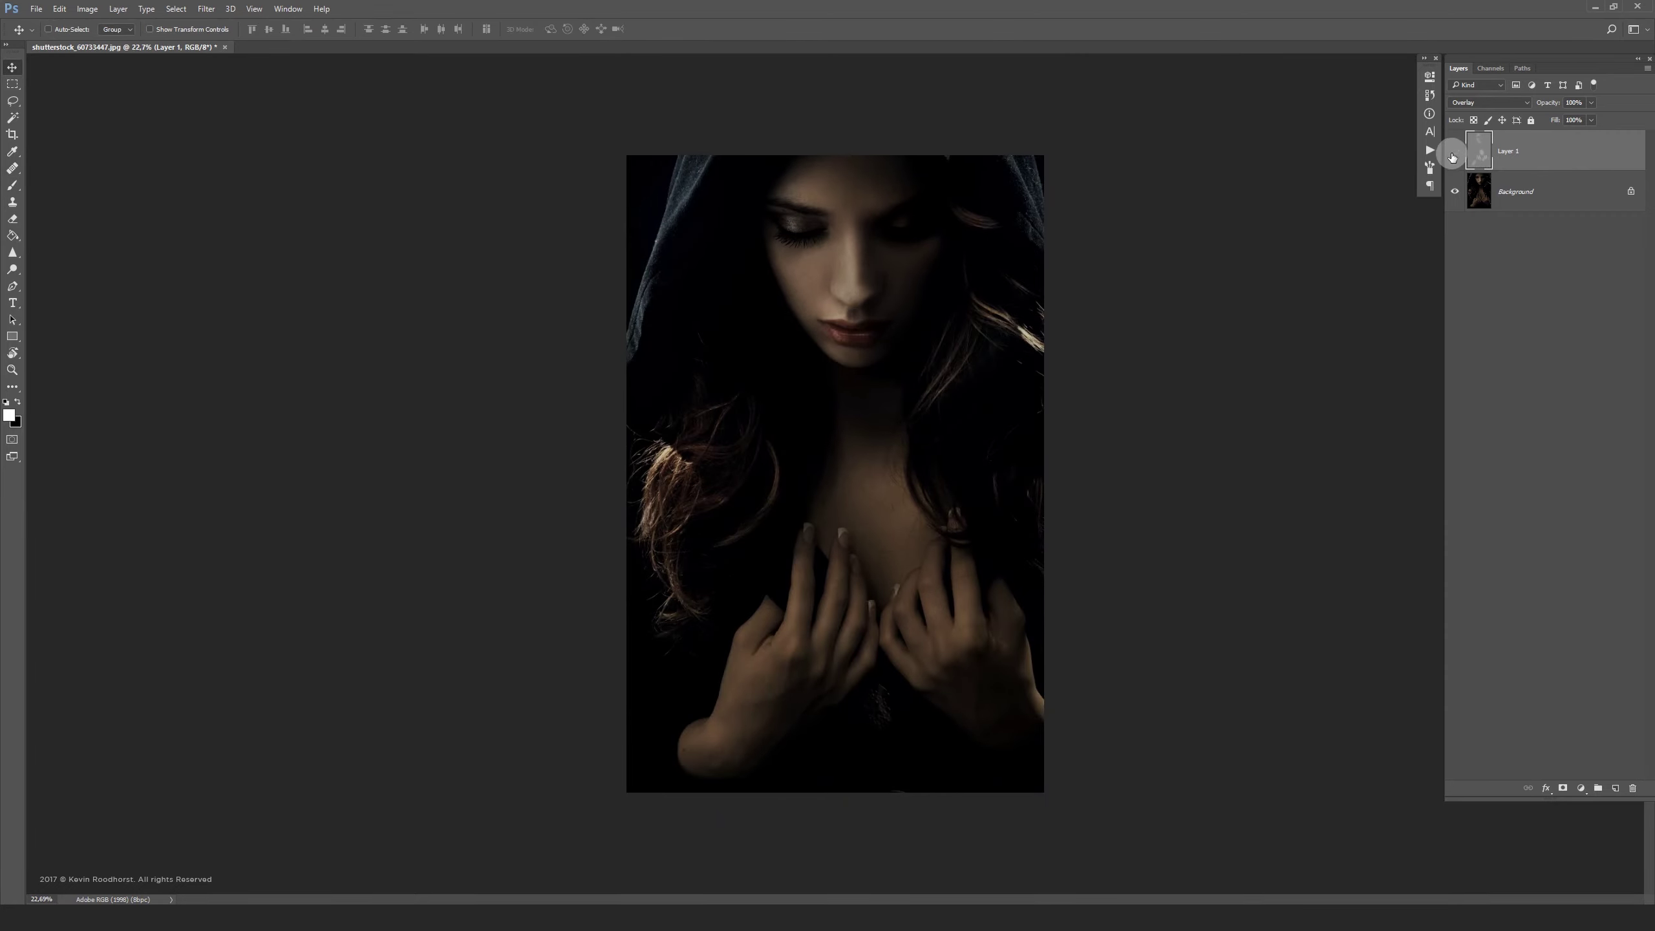
{"action": "left_click", "coordinate": [1454, 152]}
{"action": "key", "text": "v"}
{"action": "left_click", "coordinate": [1453, 152]}
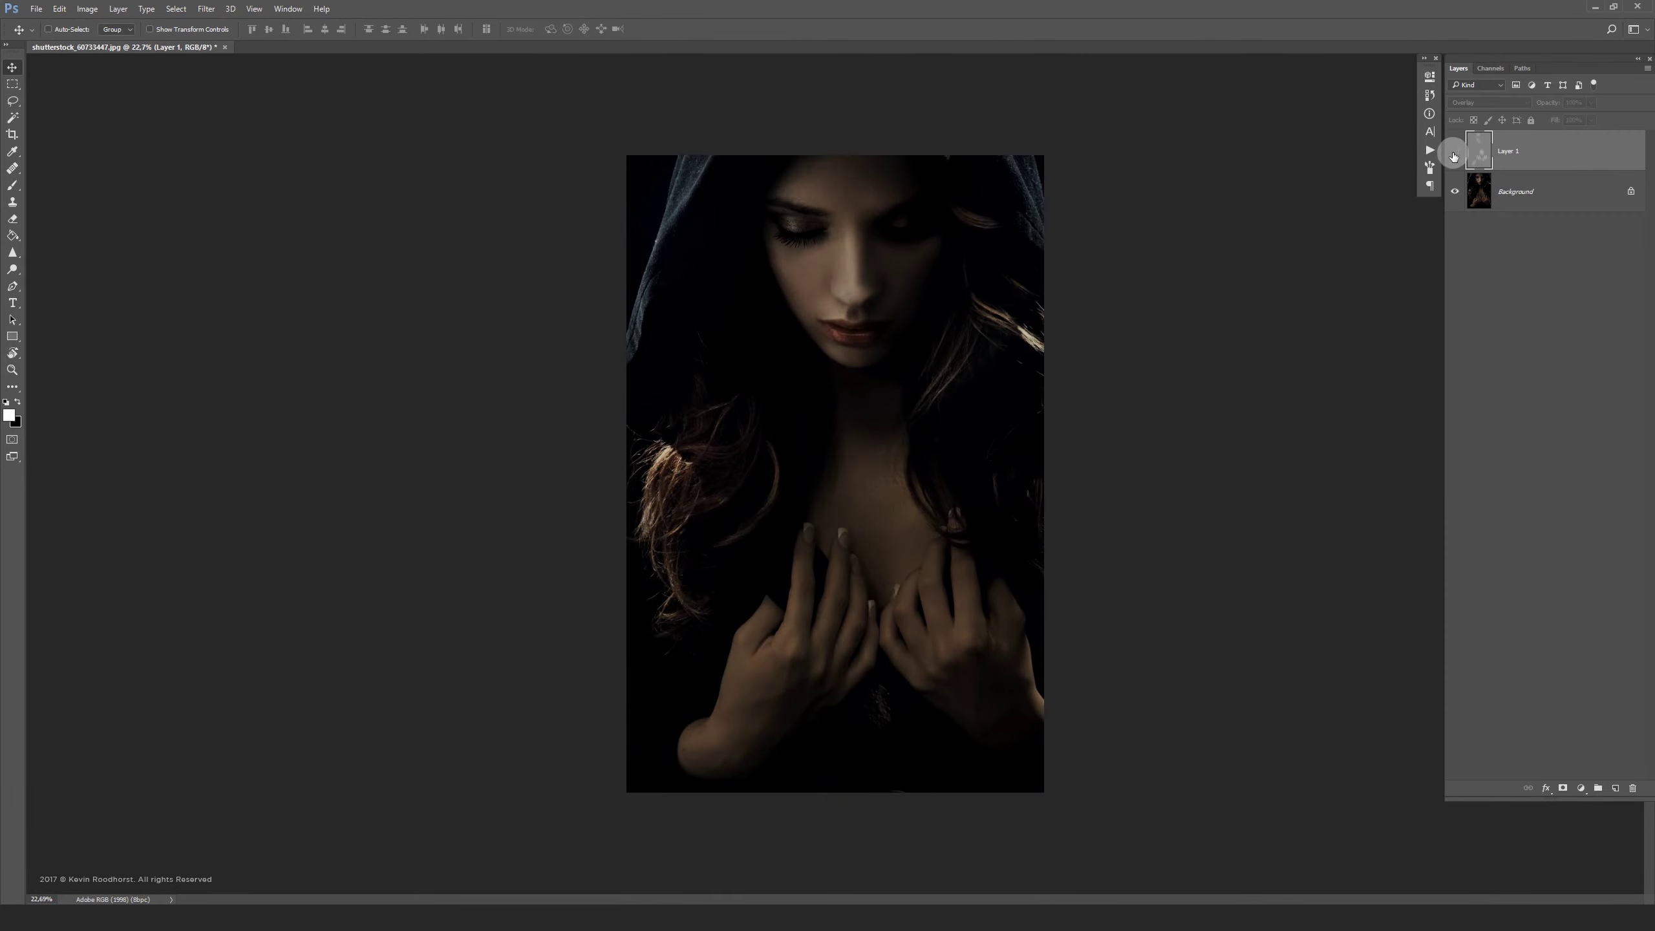
{"action": "left_click", "coordinate": [1455, 153]}
{"action": "left_click", "coordinate": [1454, 152]}
{"action": "left_click", "coordinate": [1455, 155]}
{"action": "left_click", "coordinate": [1455, 153]}
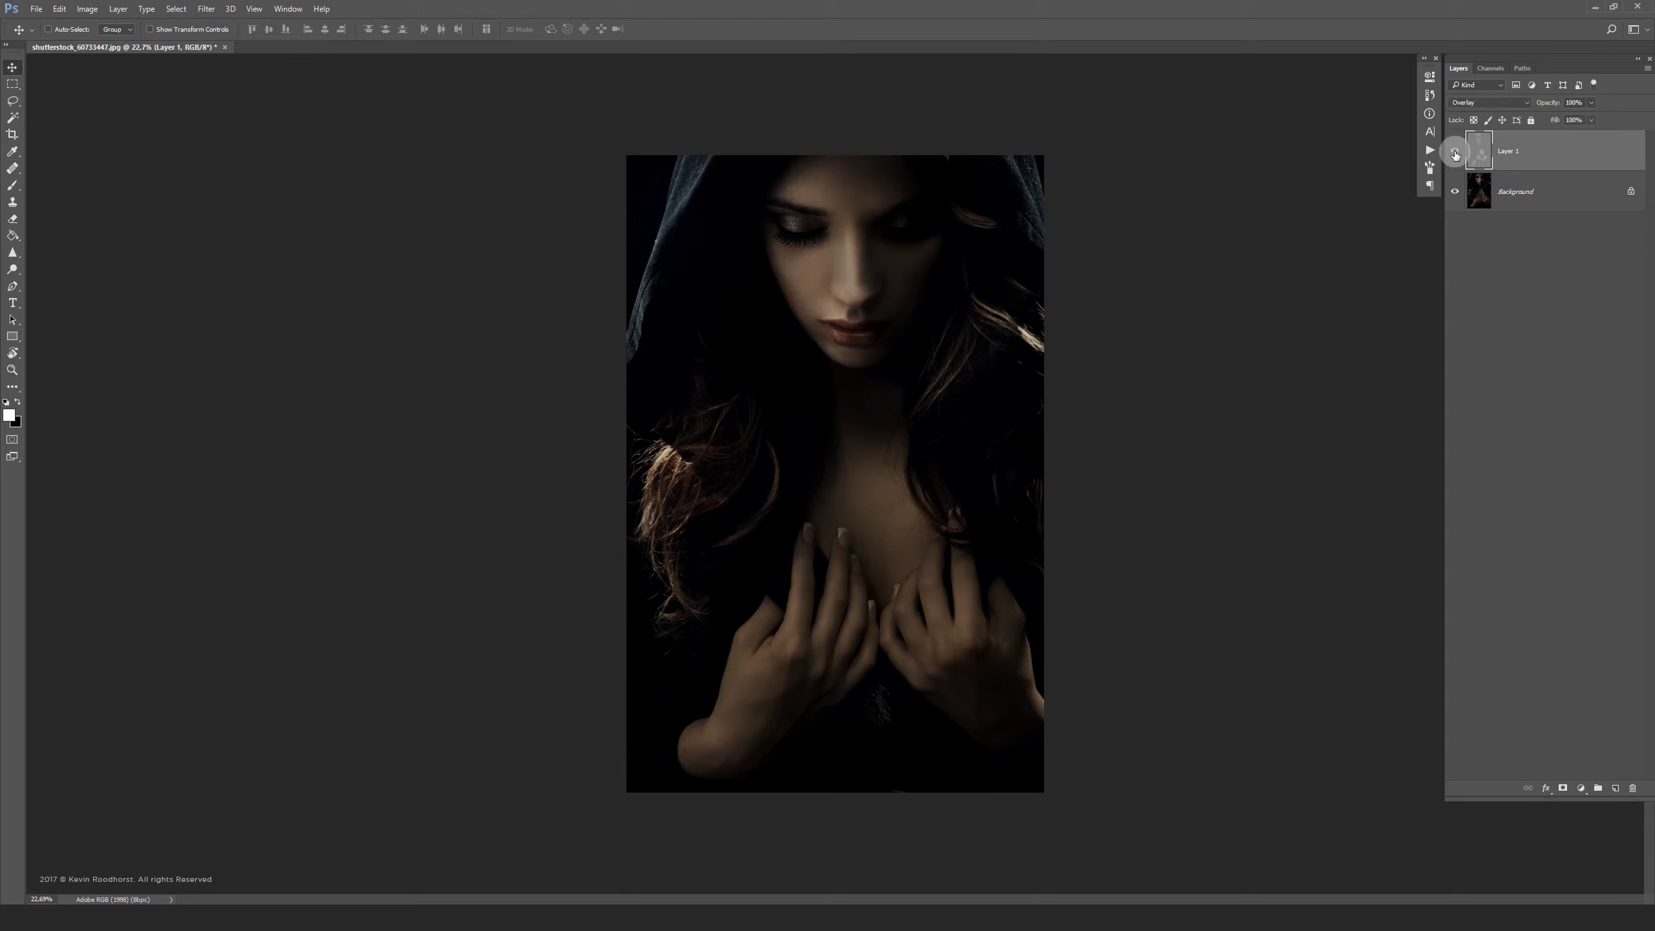
Step: With Layer 1 in Normal mode, lasso and delete the grey outside the figure
{"action": "left_click", "coordinate": [1475, 102]}
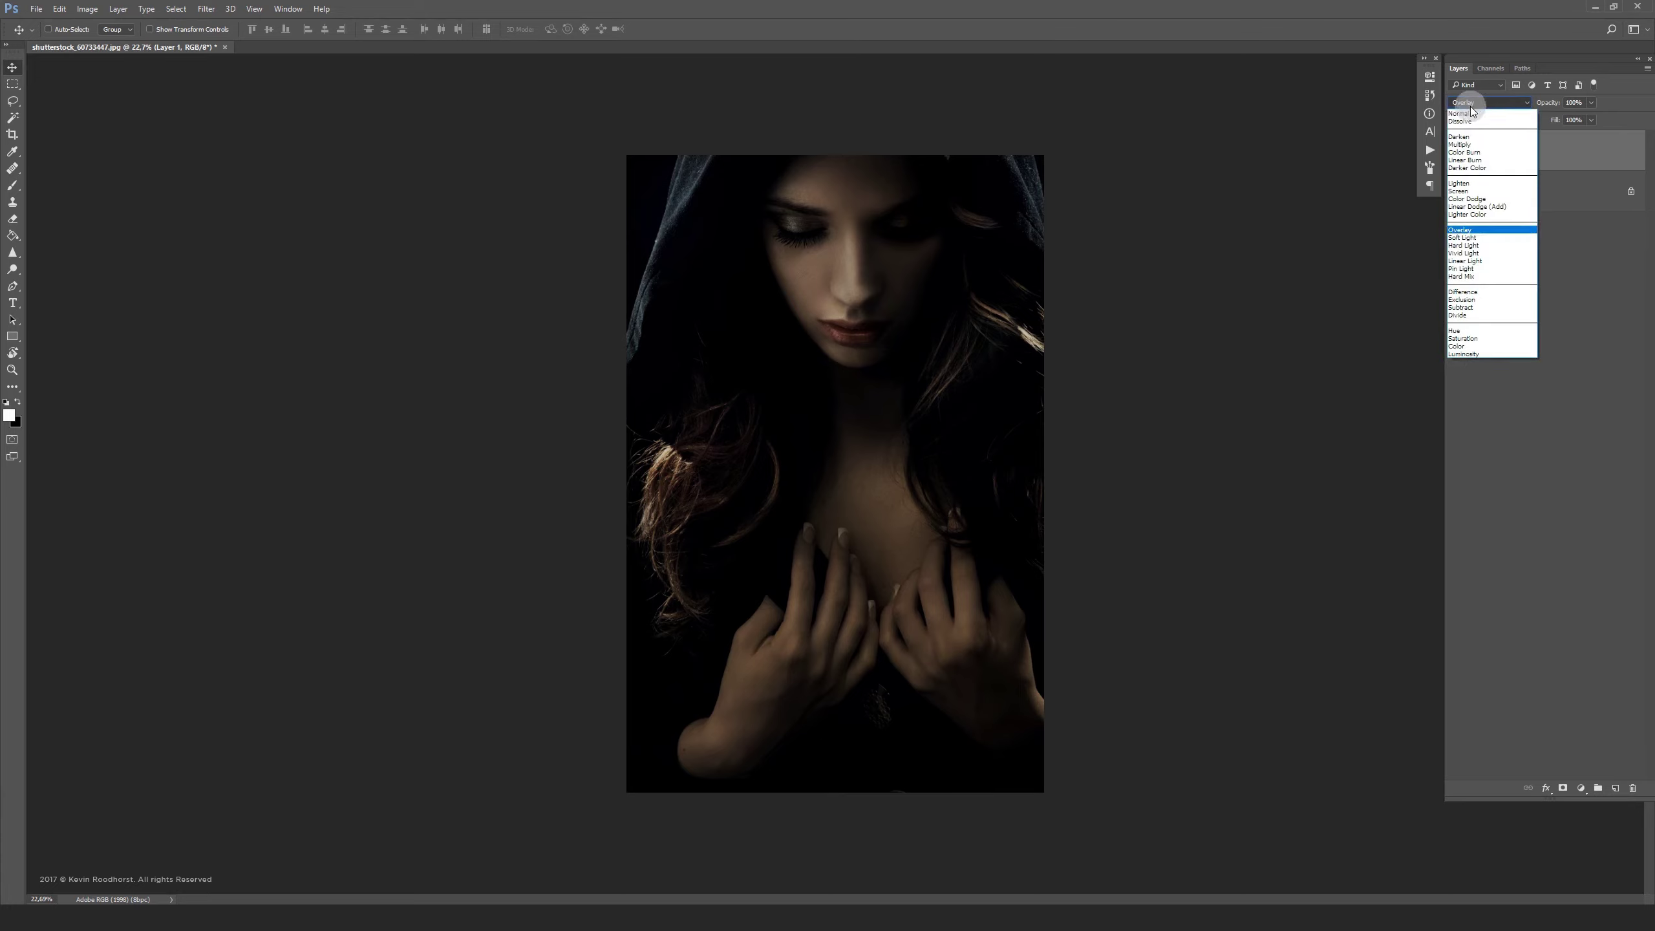
{"action": "left_click", "coordinate": [1468, 114]}
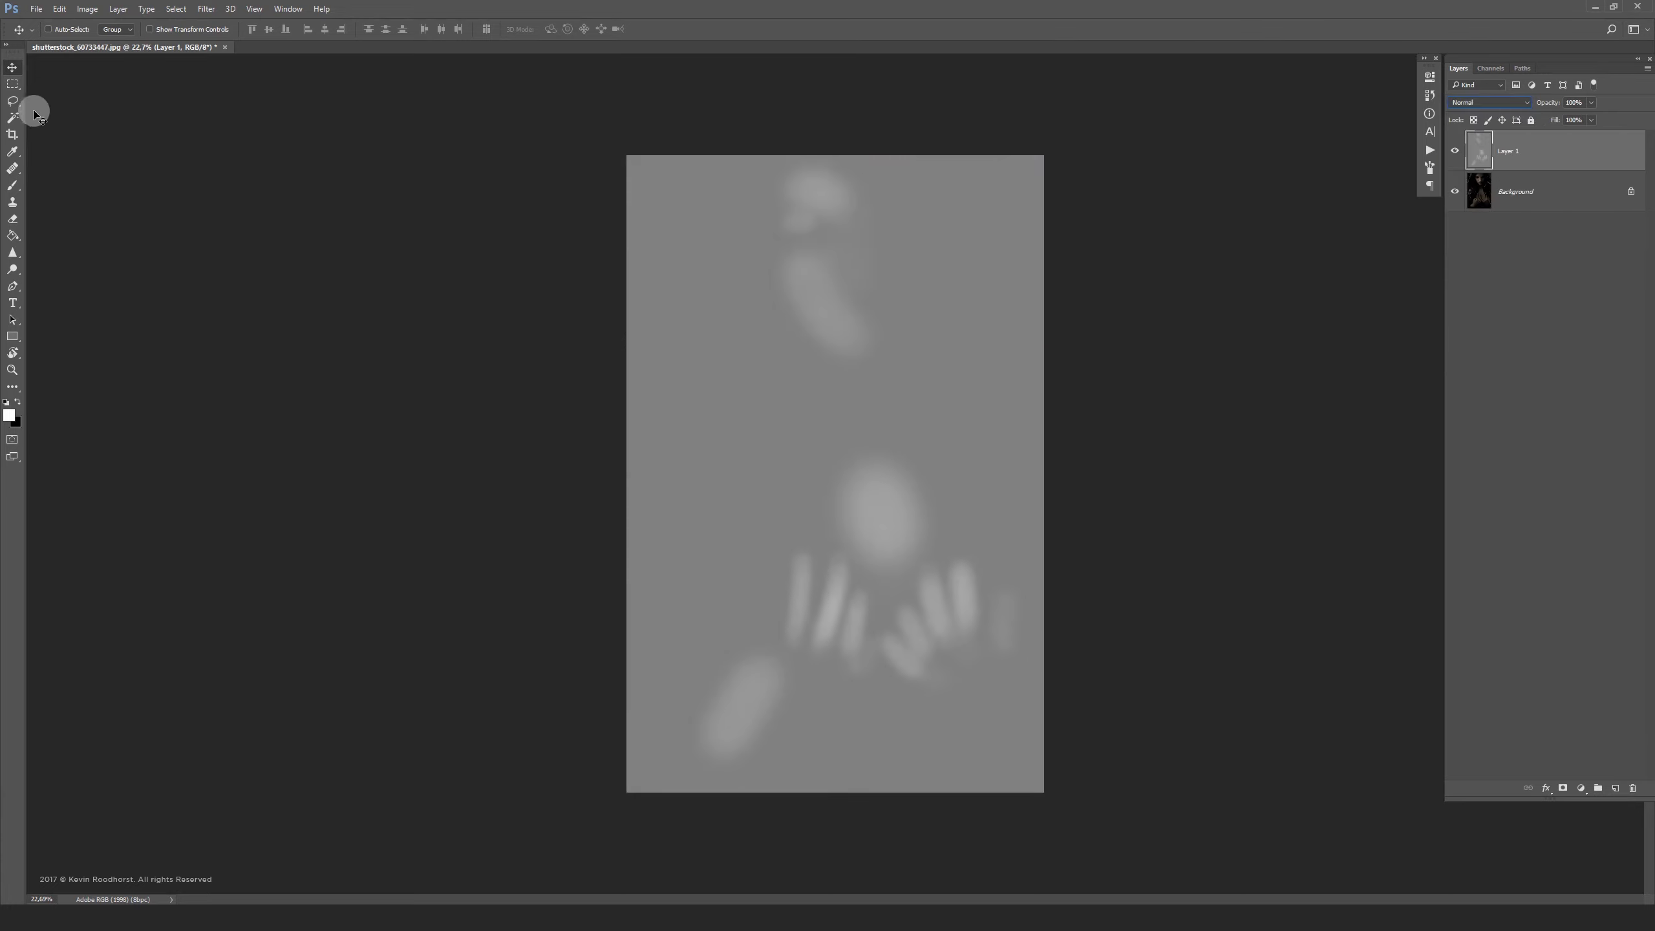
{"action": "left_click", "coordinate": [13, 101]}
{"action": "mouse_move", "coordinate": [767, 425]}
{"action": "left_mouse_down"}
{"action": "mouse_move", "coordinate": [1098, 688]}
{"action": "mouse_move", "coordinate": [751, 355]}
{"action": "mouse_move", "coordinate": [771, 417]}
{"action": "left_mouse_up"}
{"action": "key", "text": "Delete"}
{"action": "key", "text": "ctrl+d"}
Step: Return Layer 1's blend mode to Overlay
{"action": "key", "text": "v"}
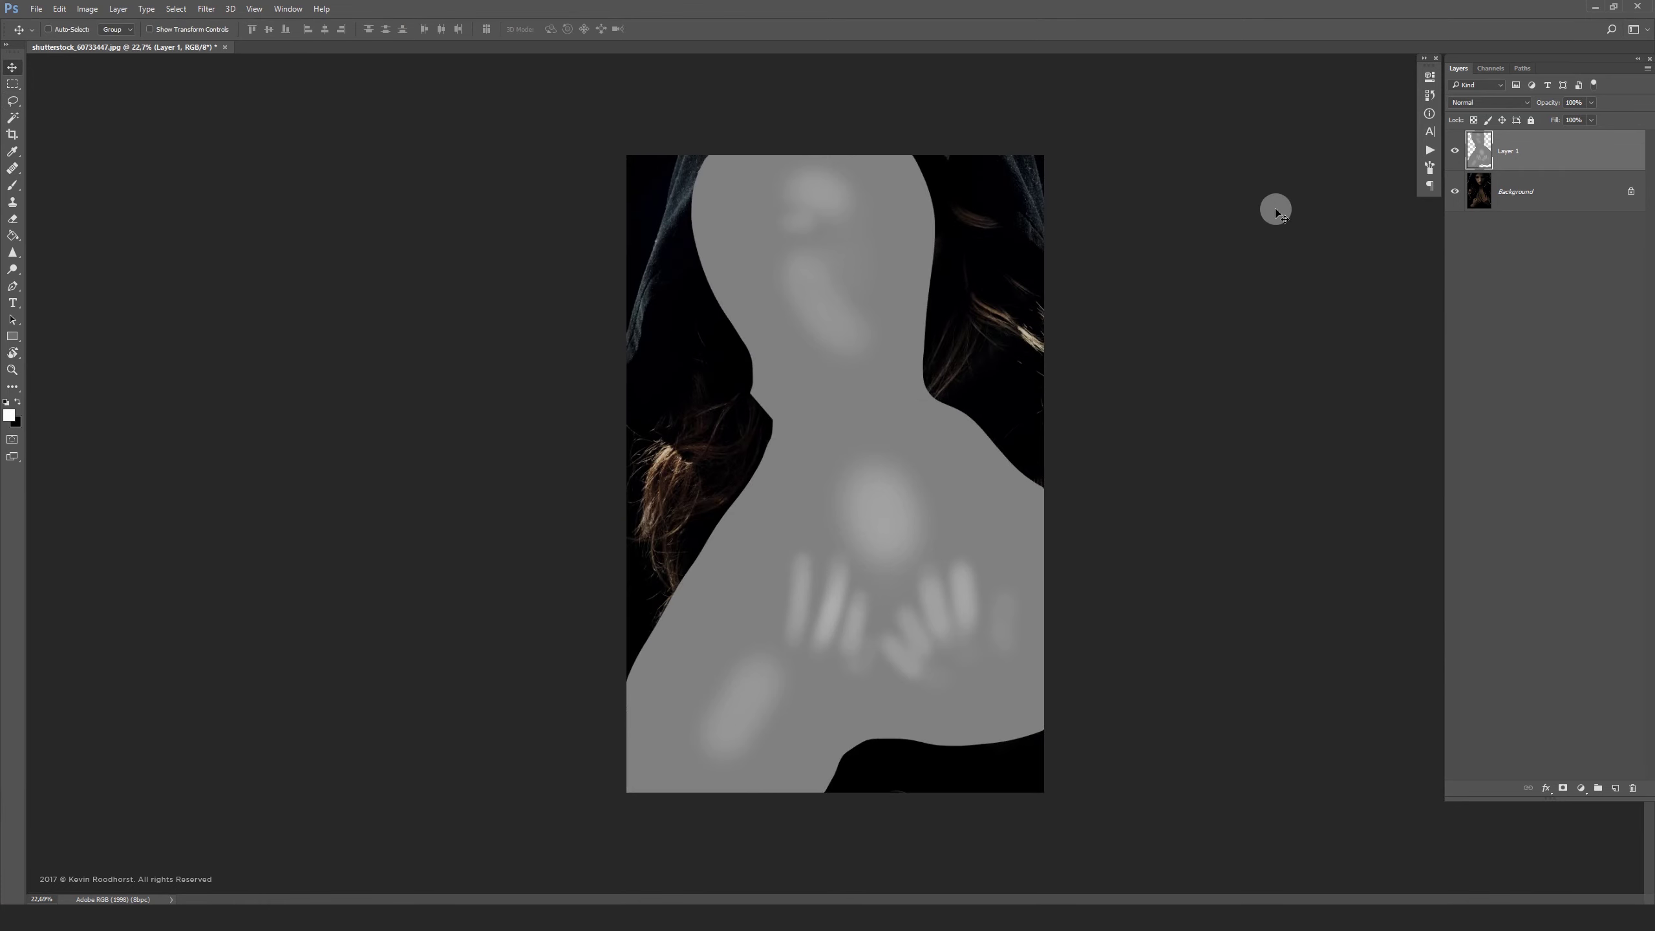
{"action": "left_click", "coordinate": [1474, 103]}
{"action": "left_click", "coordinate": [1461, 232]}
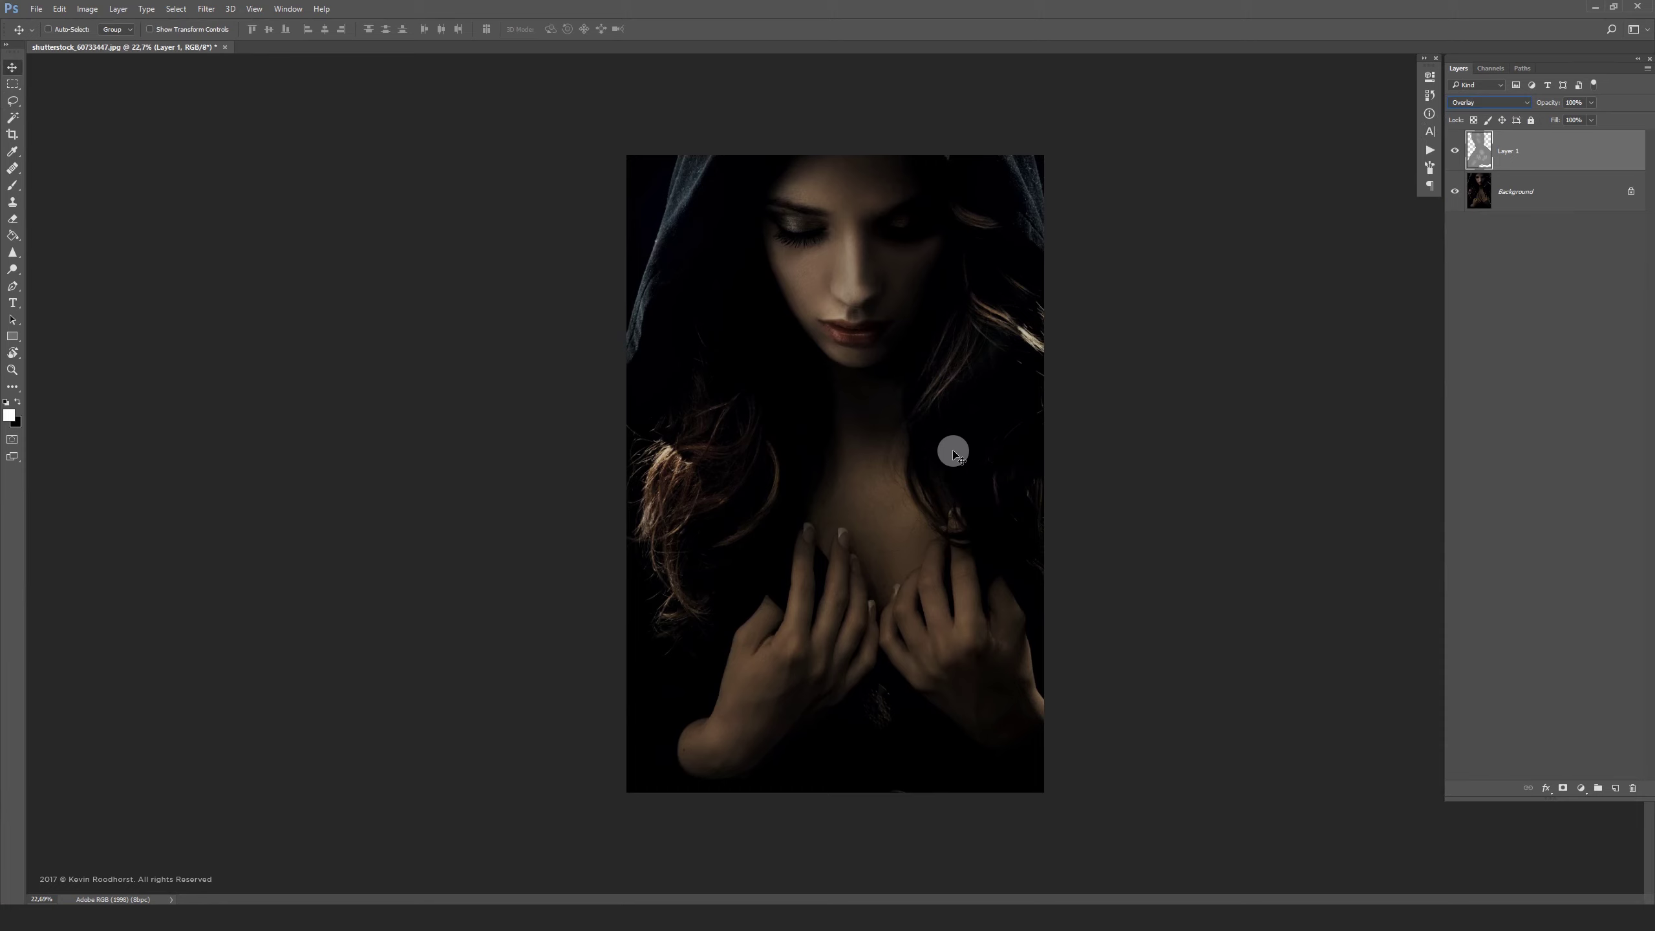
{"action": "left_click", "coordinate": [1454, 151]}
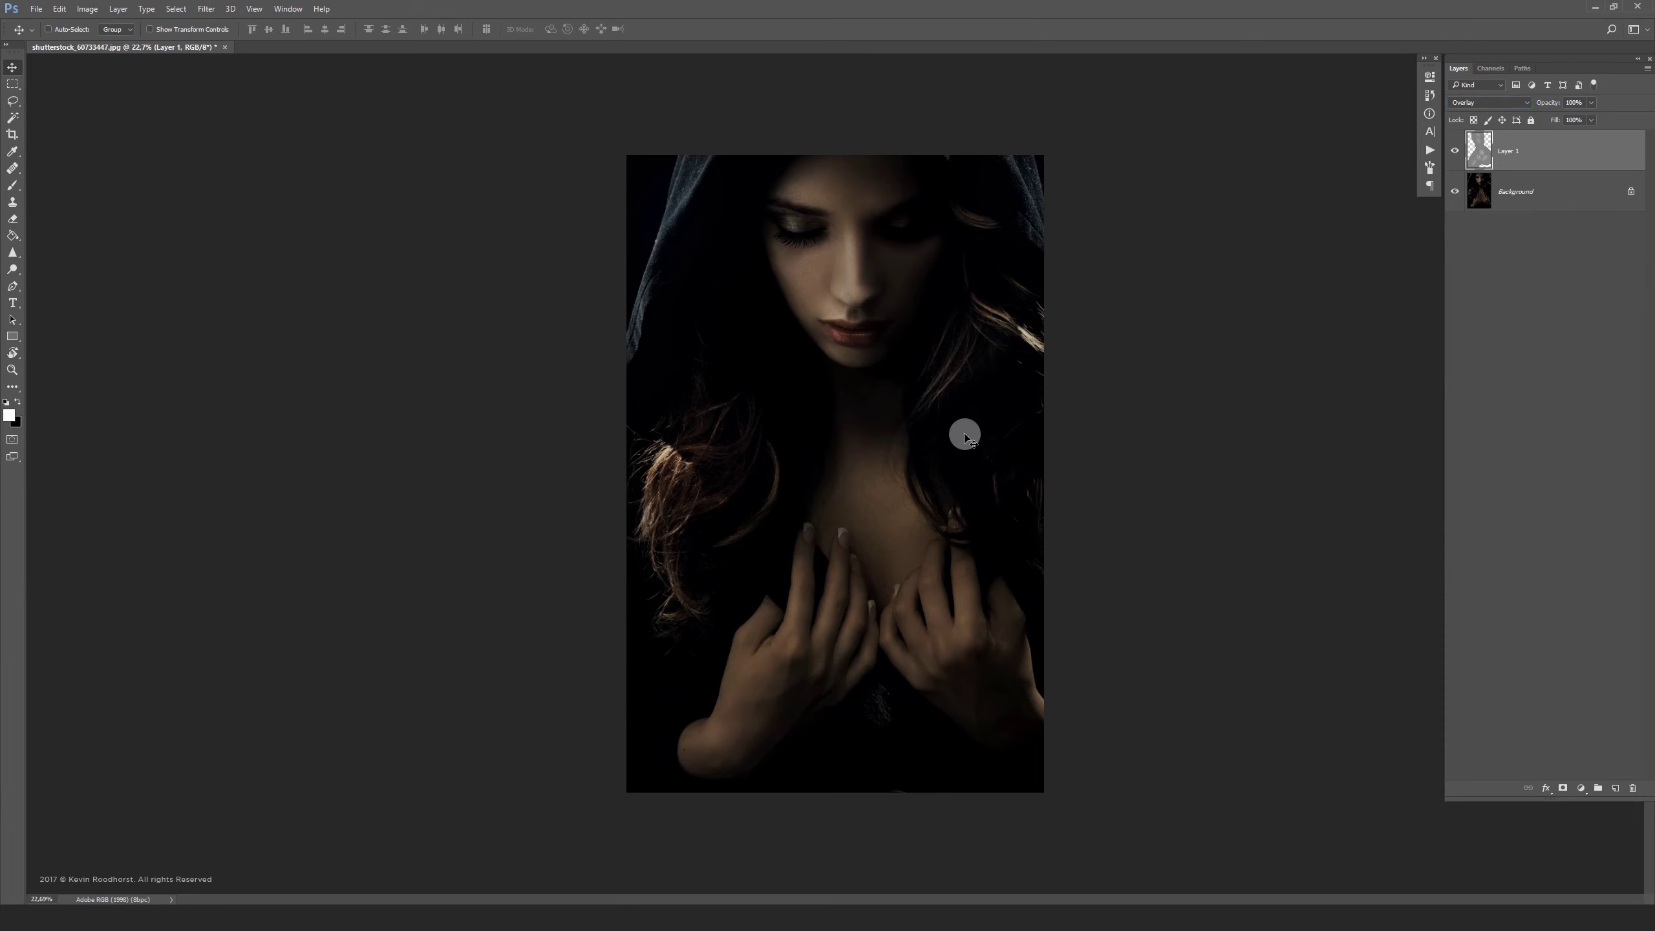